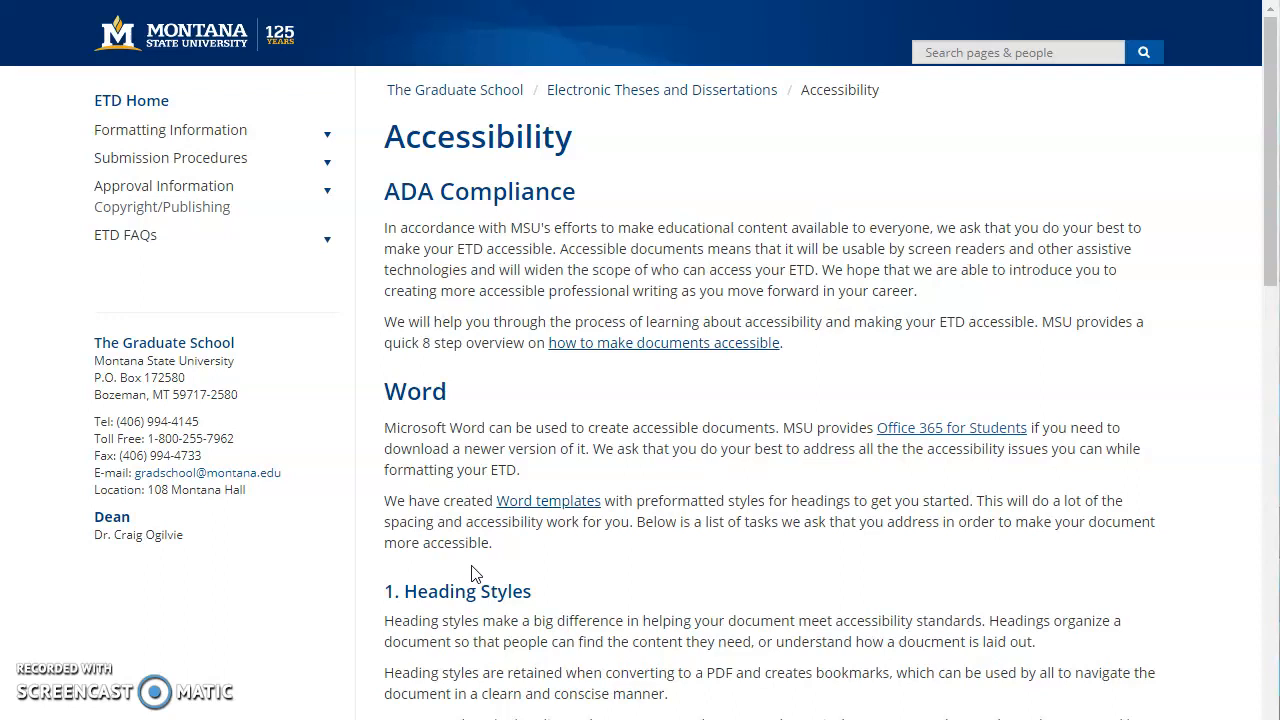
Open the Word templates link on the Graduate School's ETD Accessibility page.
scroll(473, 573, "down", 3)
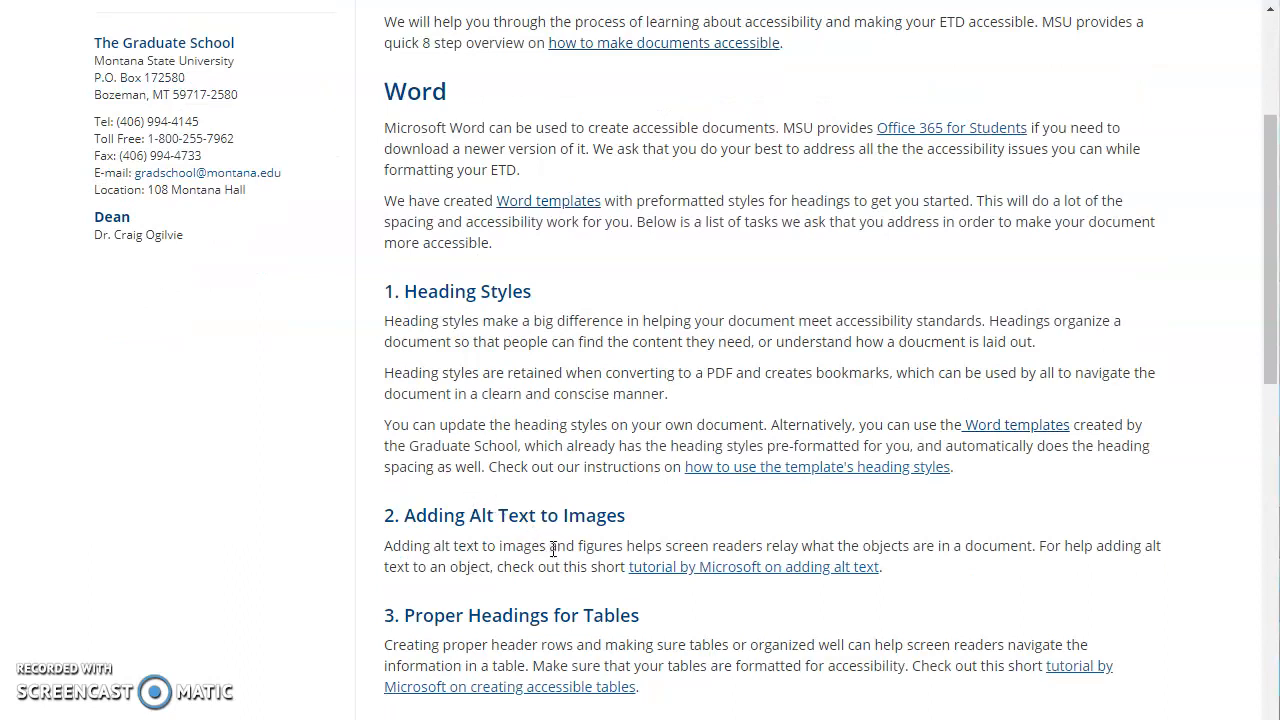
scroll(553, 549, "down", 2)
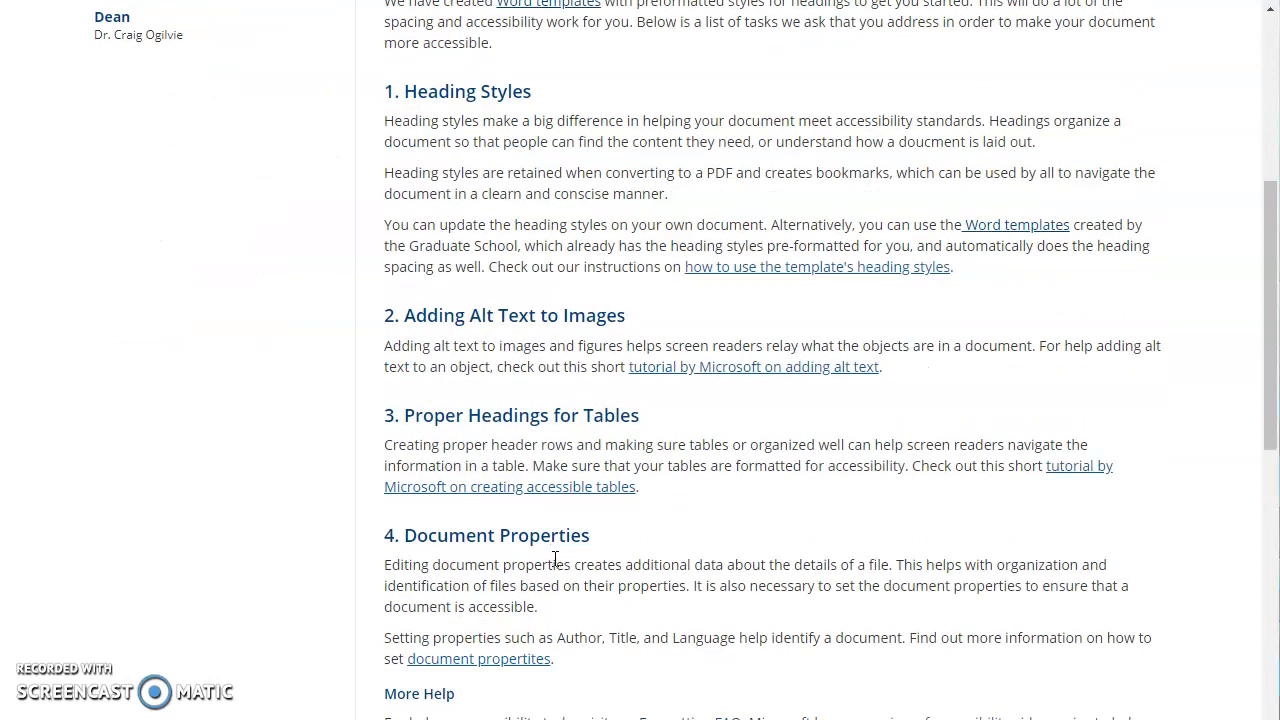
scroll(523, 560, "up", 5)
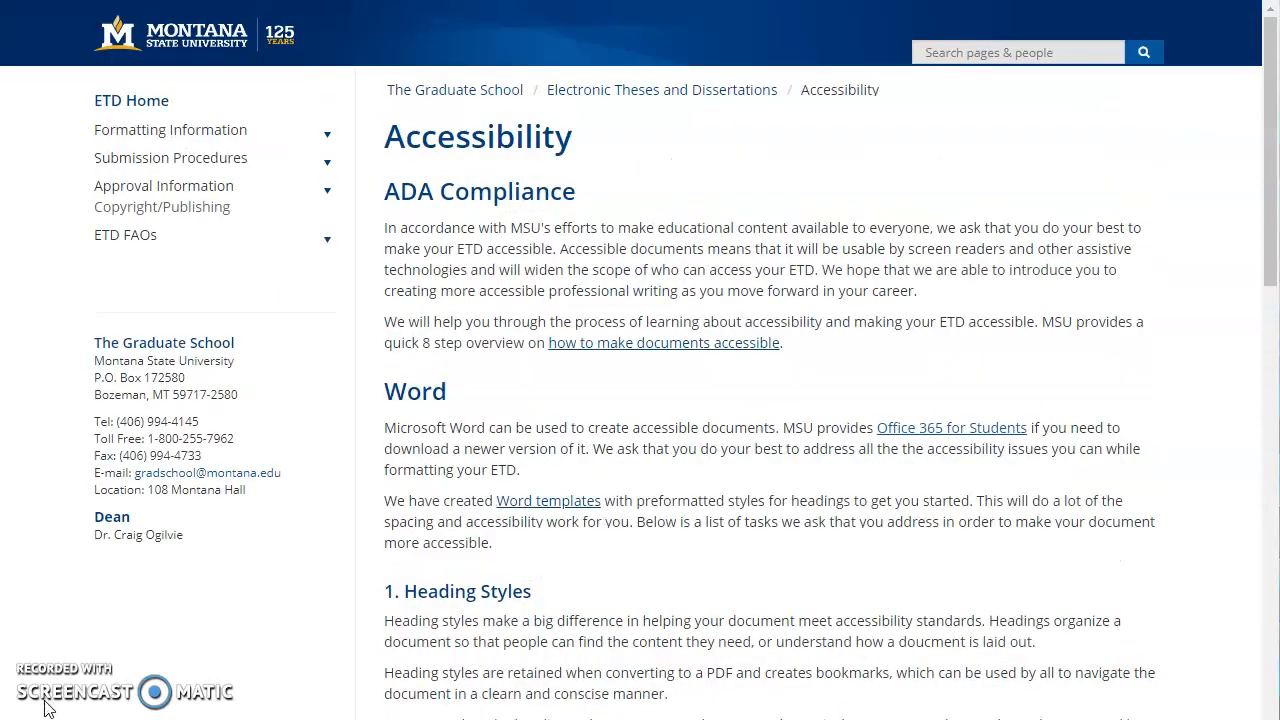
left_click(546, 504)
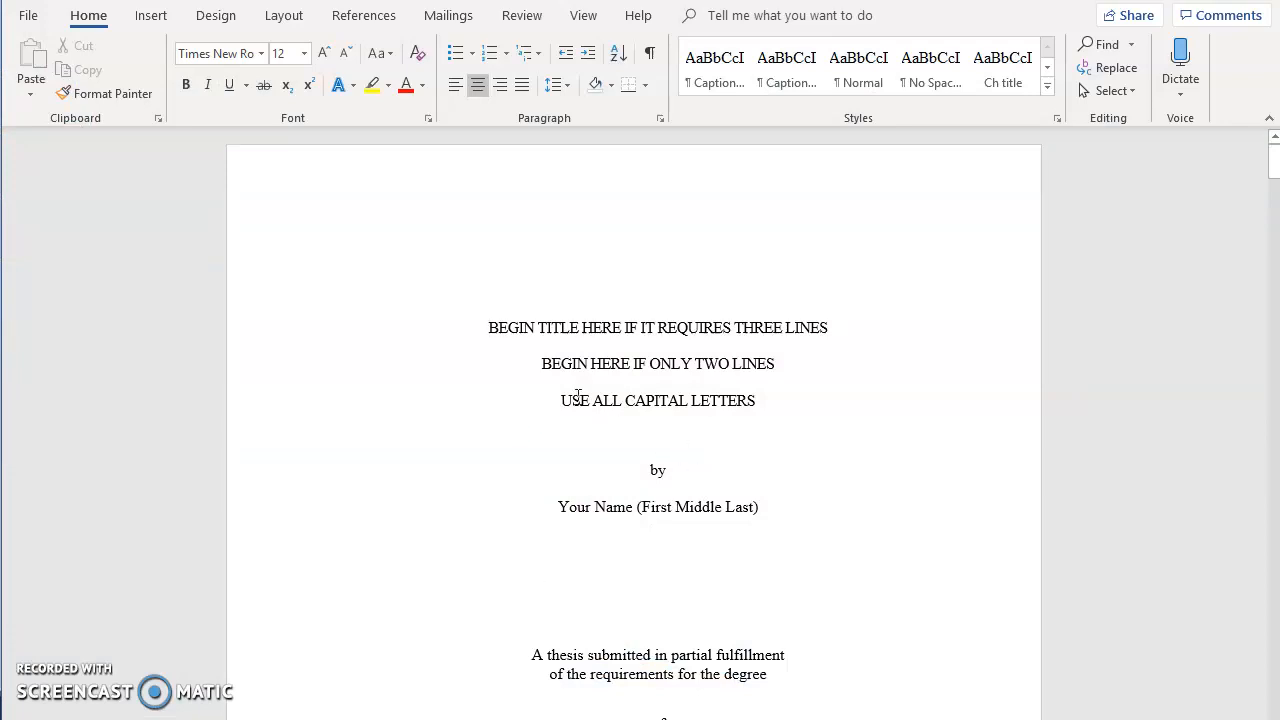
Scroll through the thesis template's pages from the title page to the first chapter.
scroll(656, 514, "down", 5)
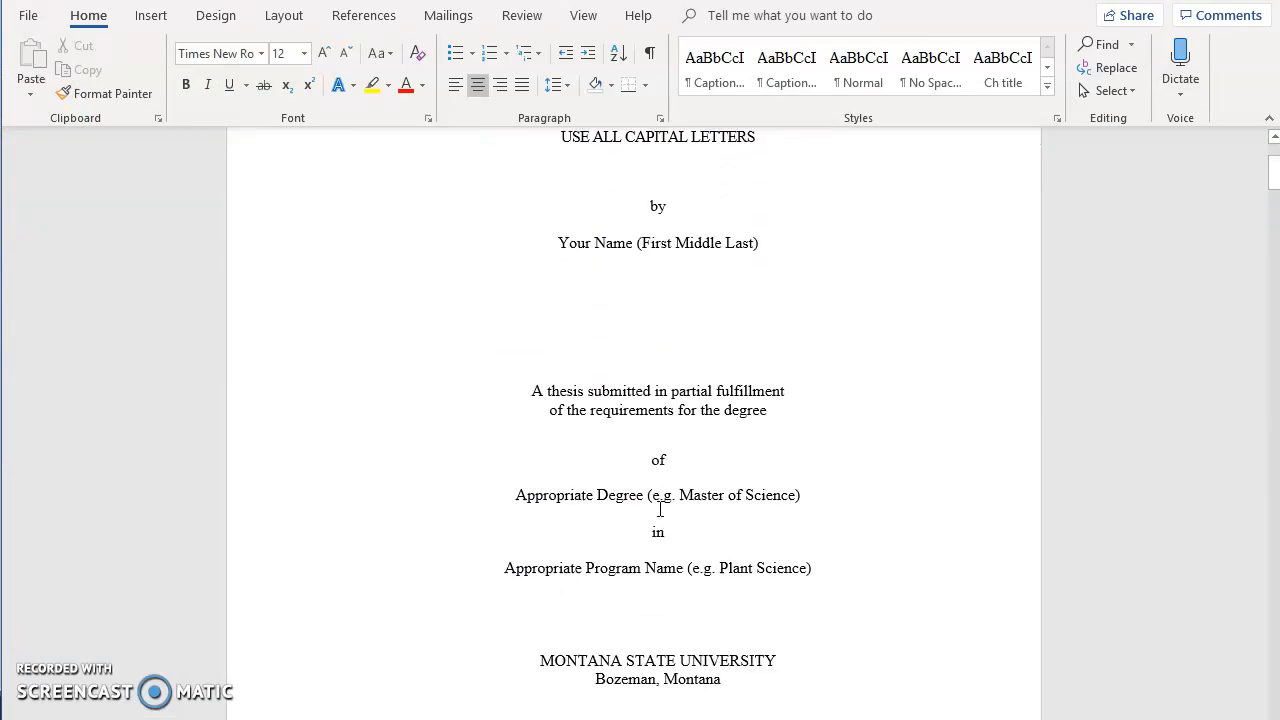
scroll(658, 510, "down", 15)
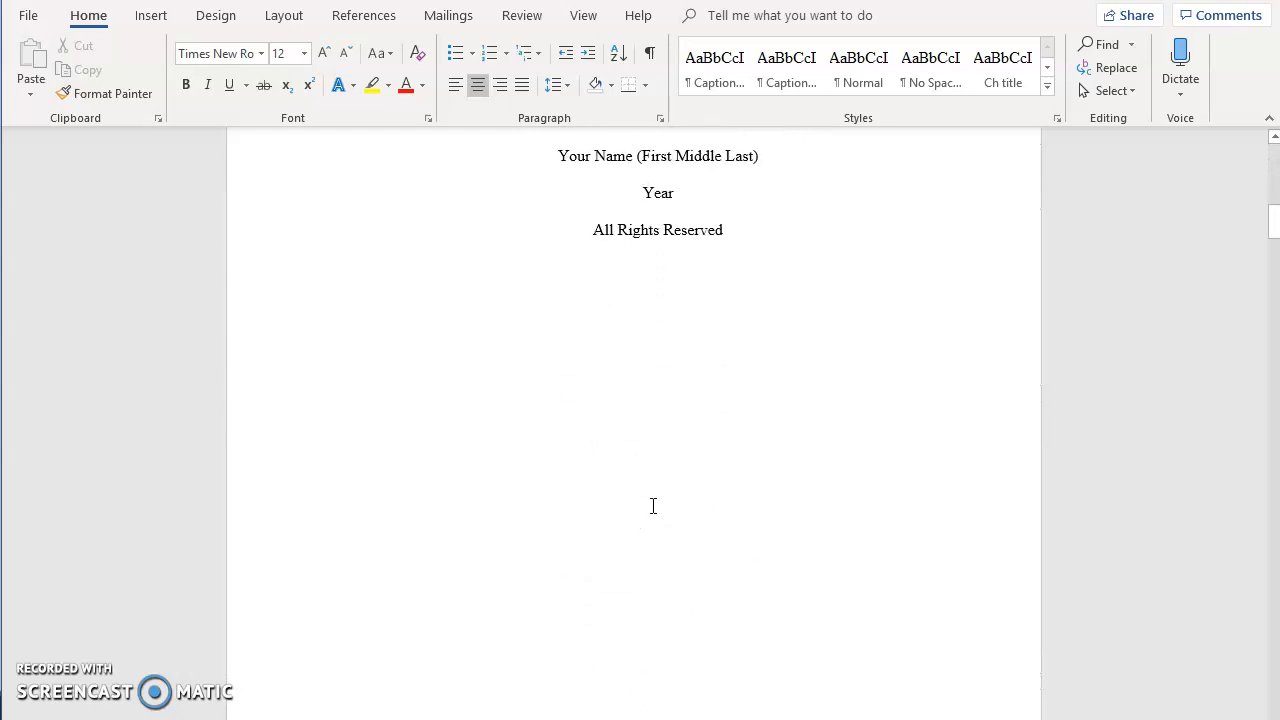
scroll(651, 506, "down", 15)
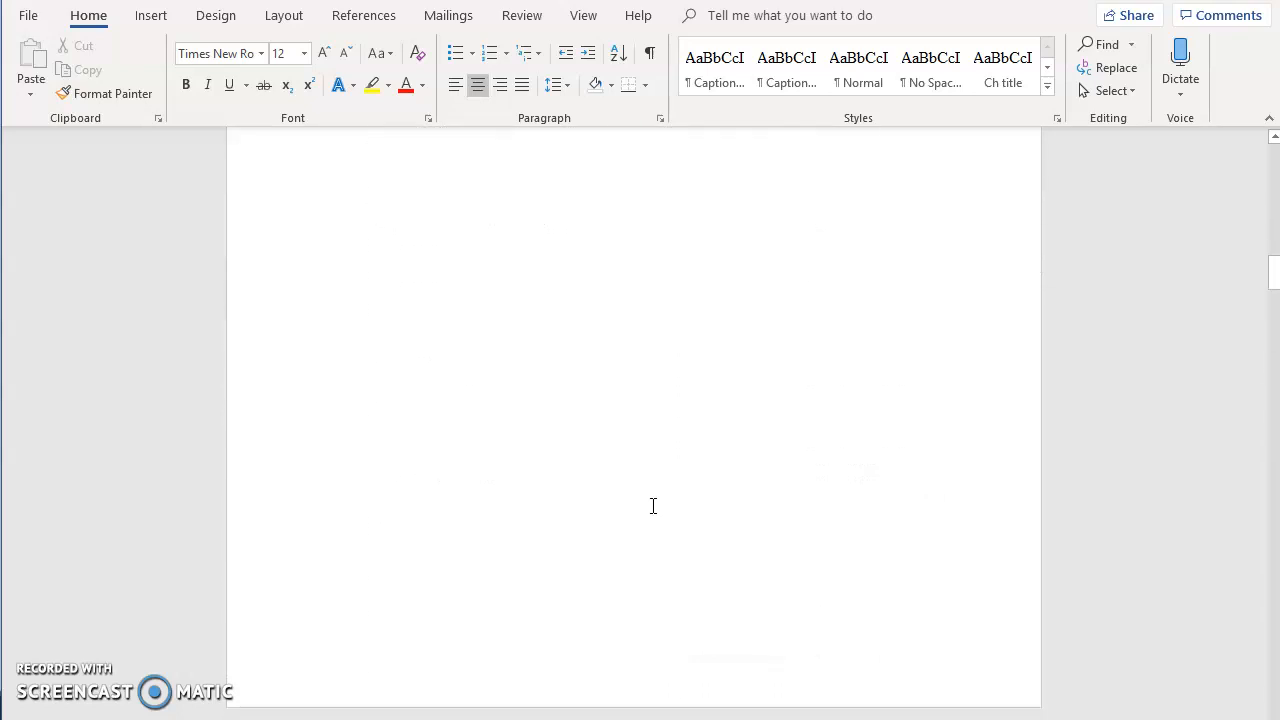
scroll(653, 506, "down", 12)
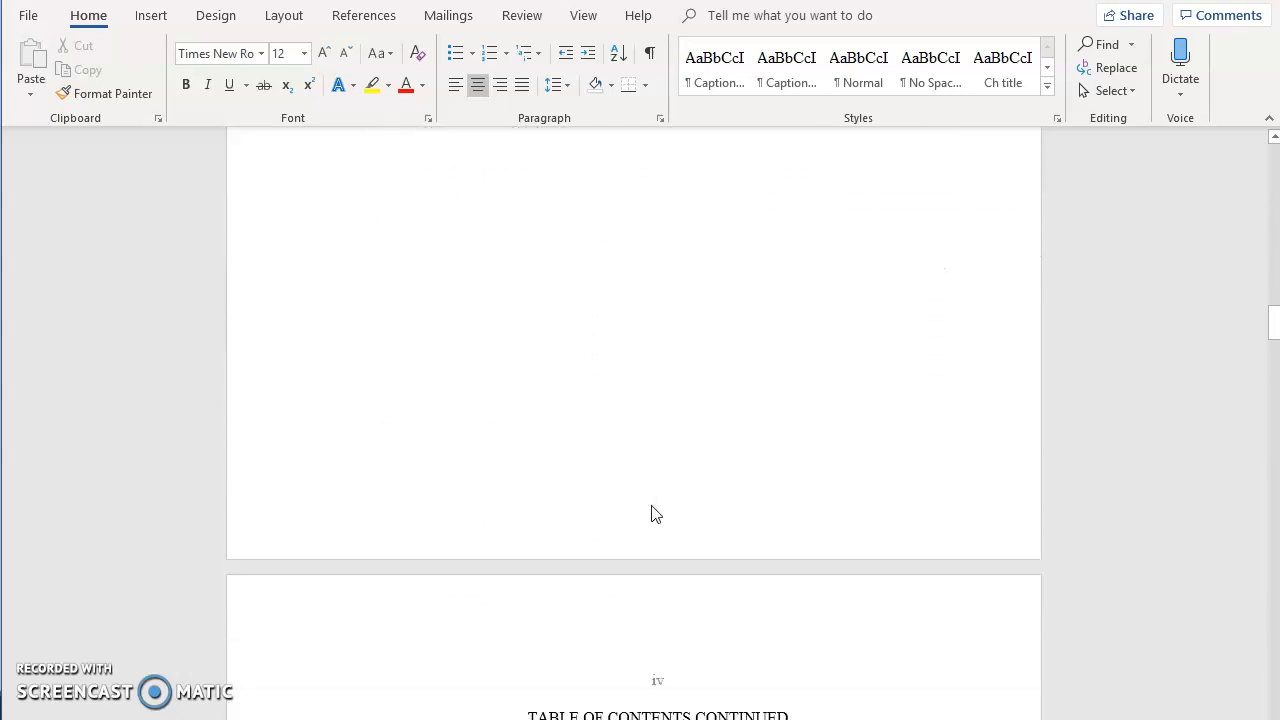
scroll(653, 507, "down", 15)
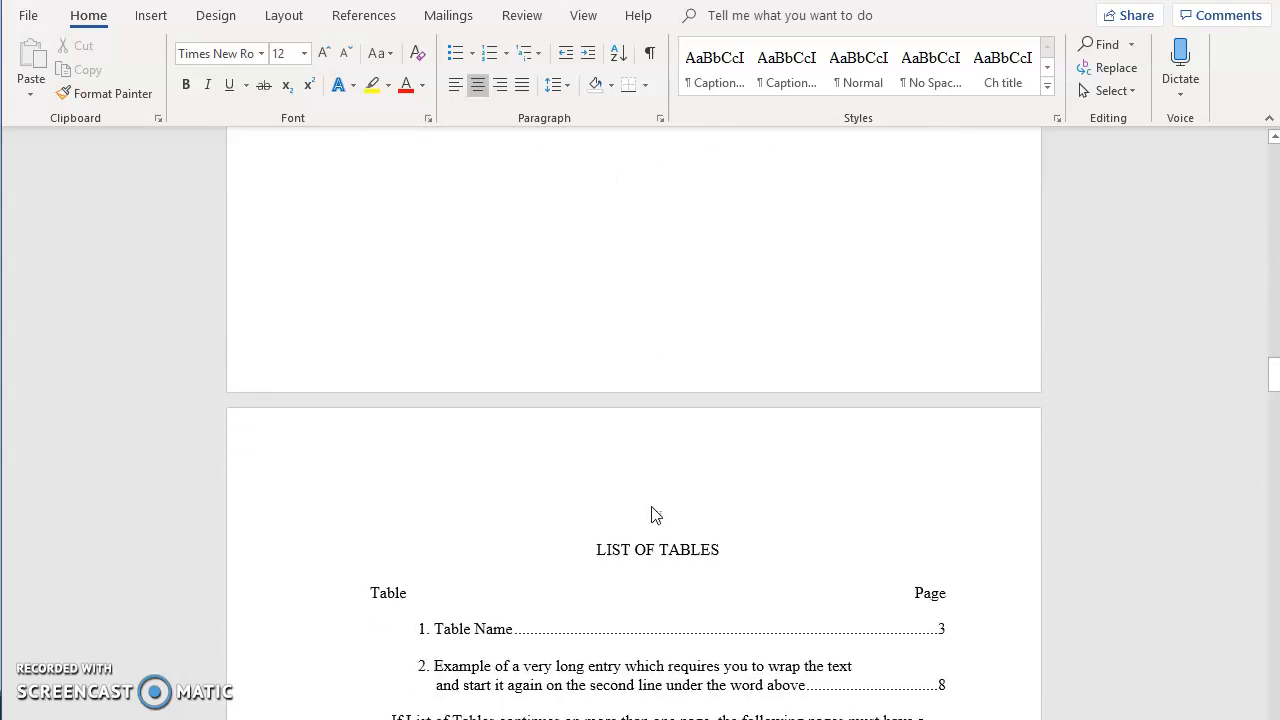
scroll(661, 515, "down", 15)
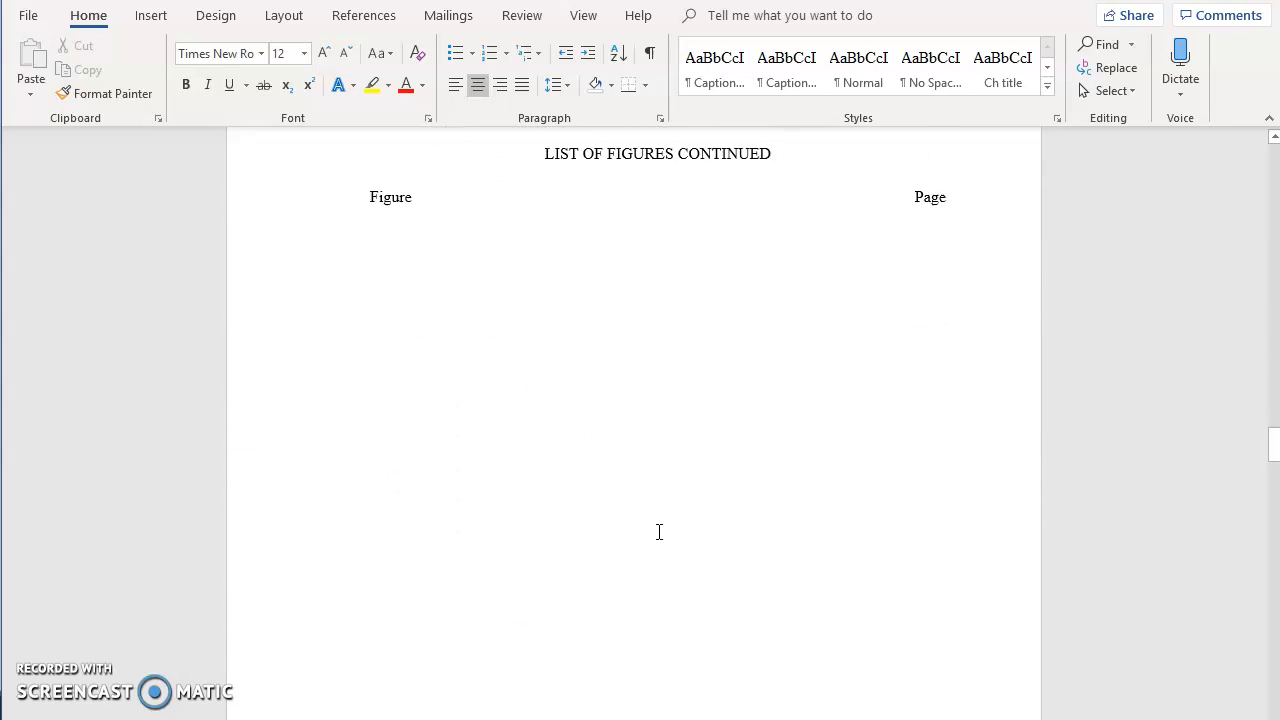
scroll(658, 530, "down", 5)
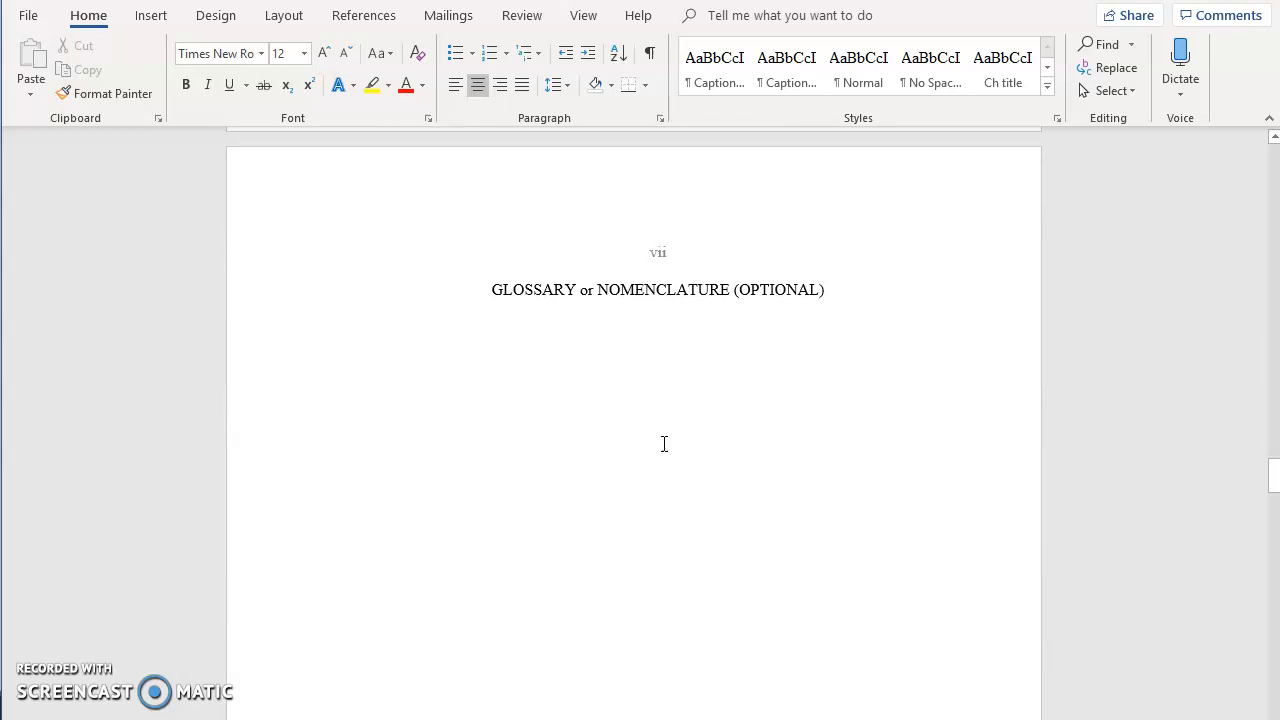
scroll(664, 443, "down", 3)
scroll(662, 450, "down", 10)
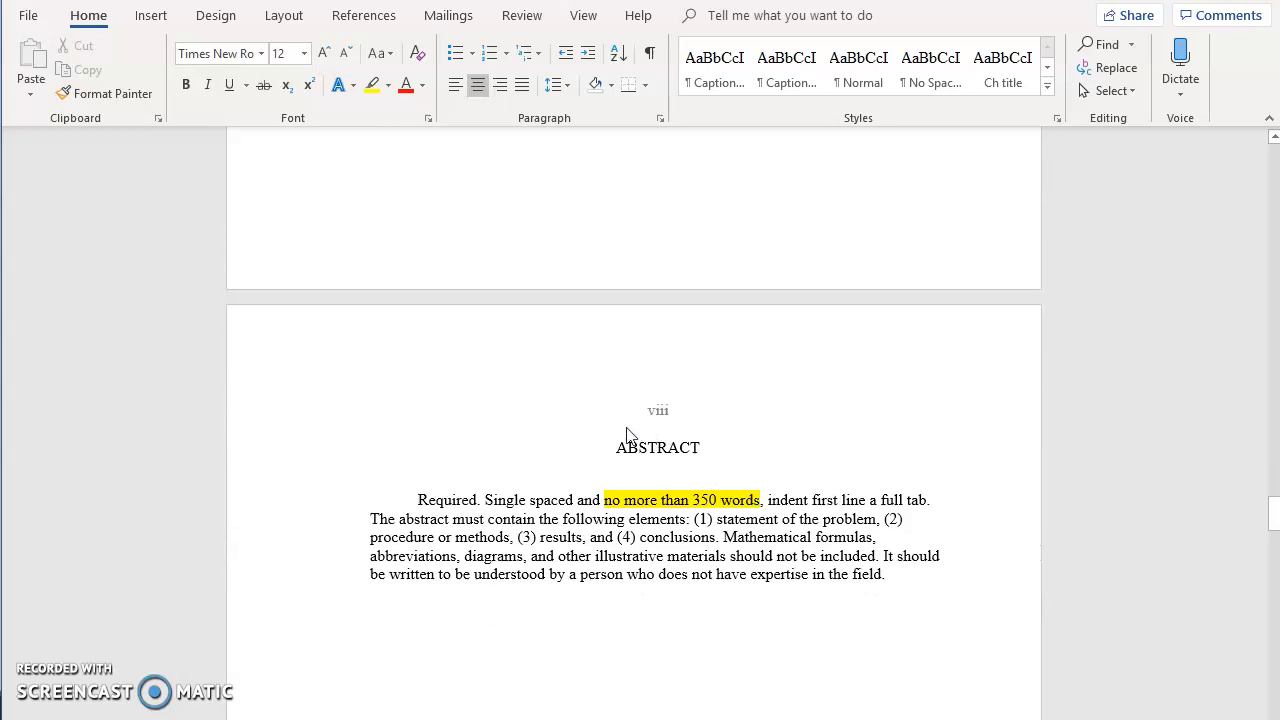
scroll(659, 466, "down", 5)
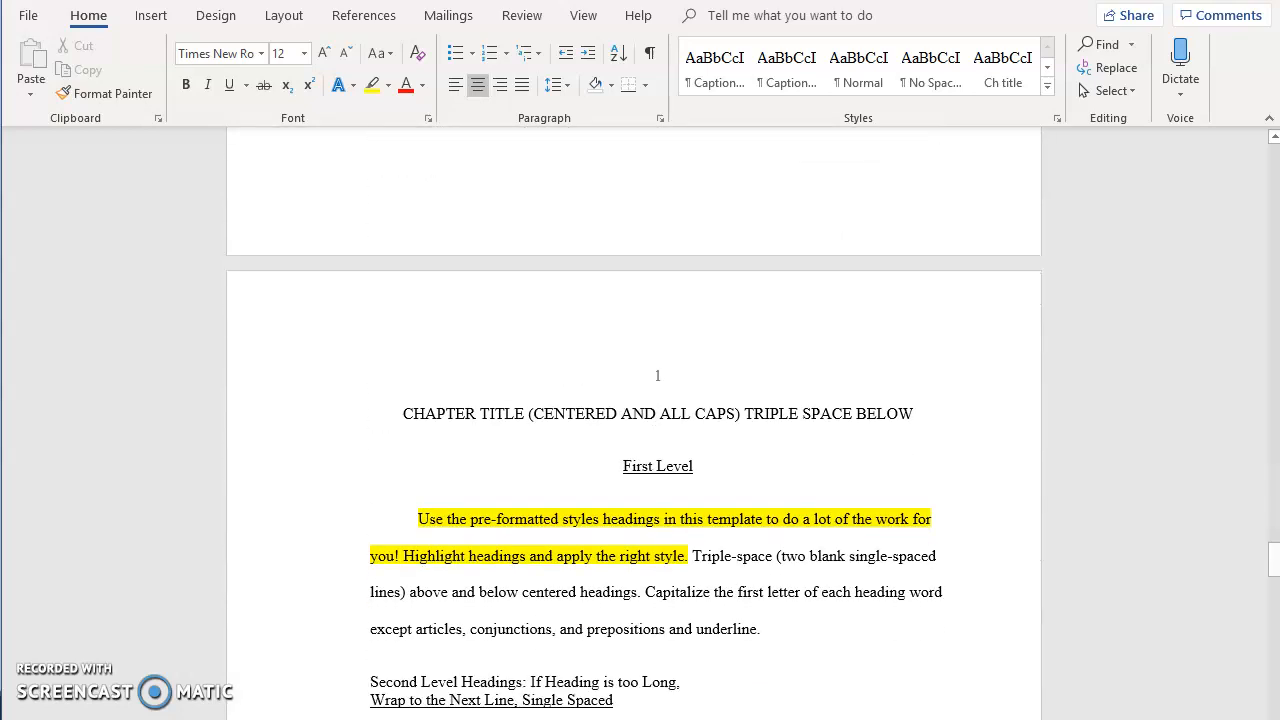
Select and delete the sample chapter text on the template's first chapter page.
left_click_drag(407, 409, 962, 476)
scroll(526, 441, "down", 15)
scroll(526, 441, "down", 10)
scroll(526, 441, "down", 10)
scroll(546, 451, "down", 10)
scroll(721, 510, "down", 5)
scroll(721, 510, "up", 5)
key("Delete")
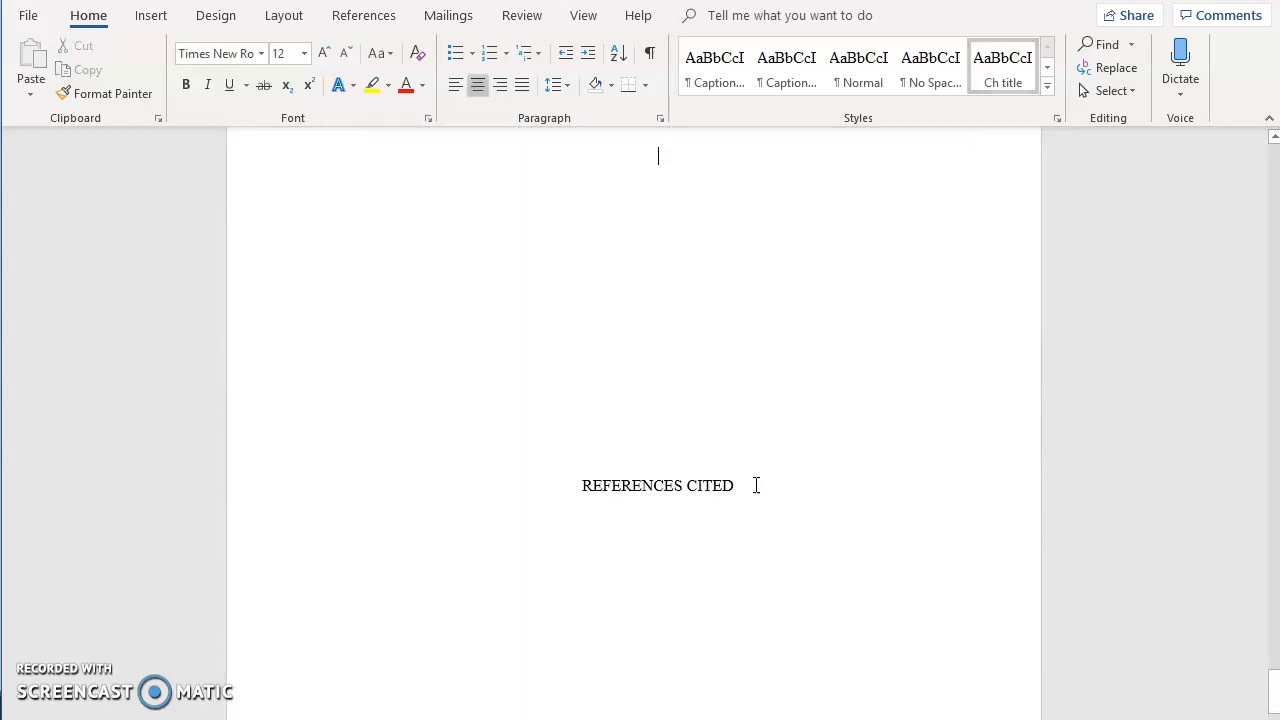
Insert a page break before the REFERENCES CITED heading.
left_click(148, 17)
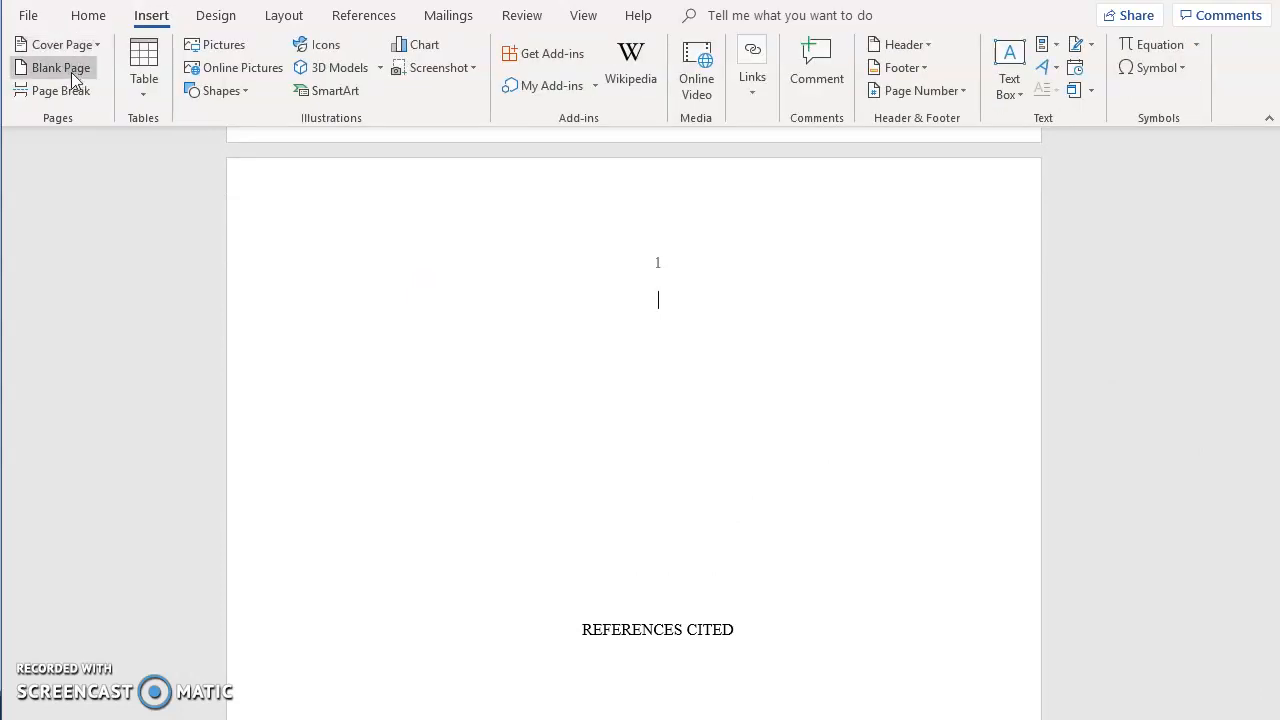
left_click(71, 89)
scroll(836, 487, "up", 10)
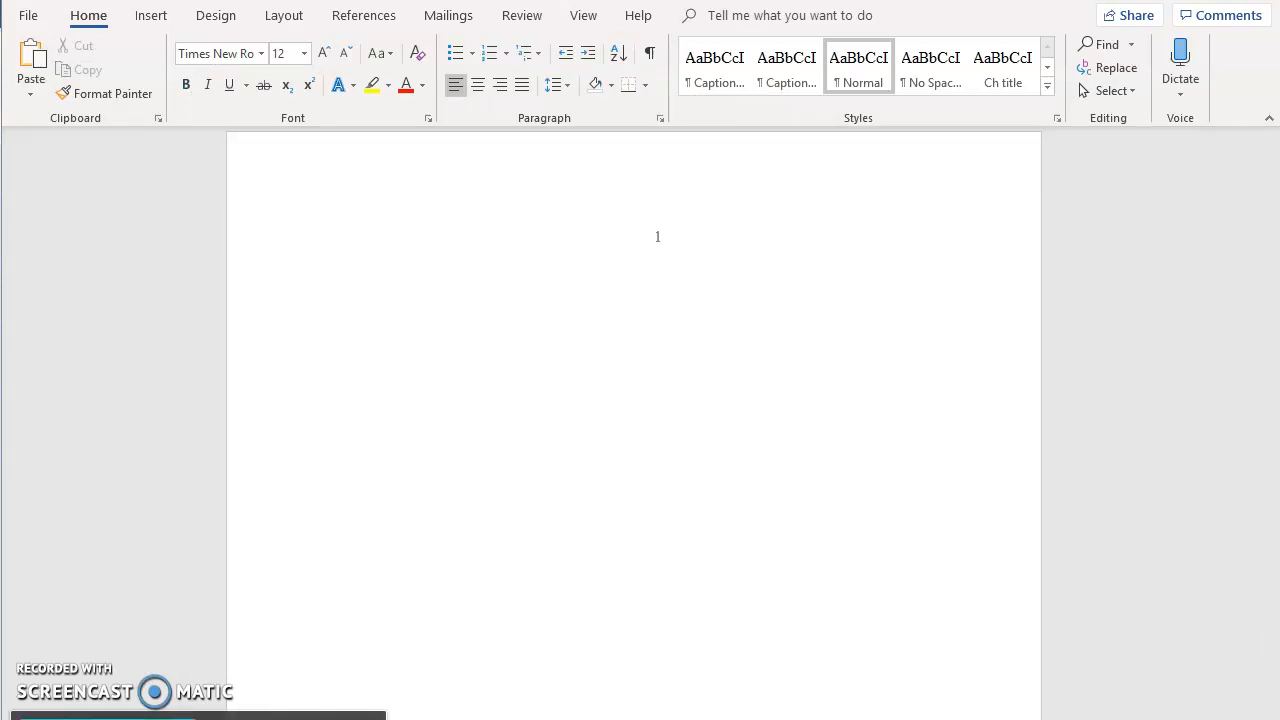
Copy all text from the source document and paste it into the template using destination styles.
key("ctrl+a")
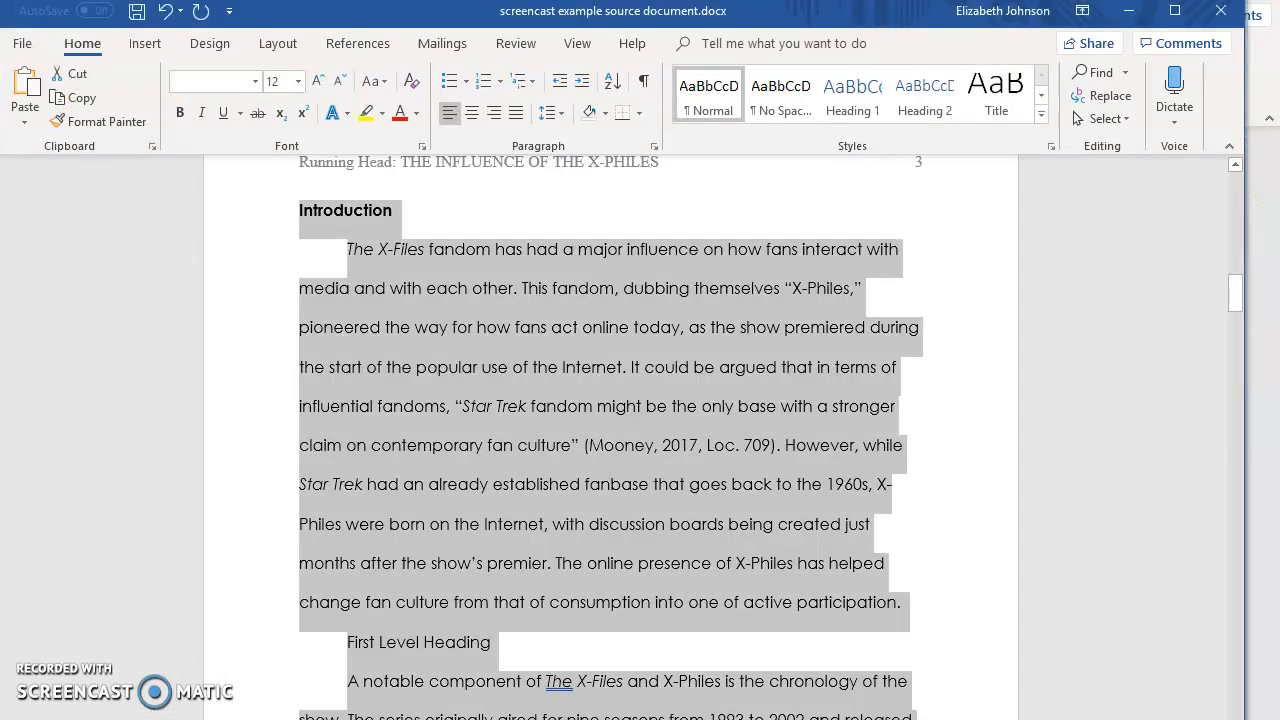
key("Right")
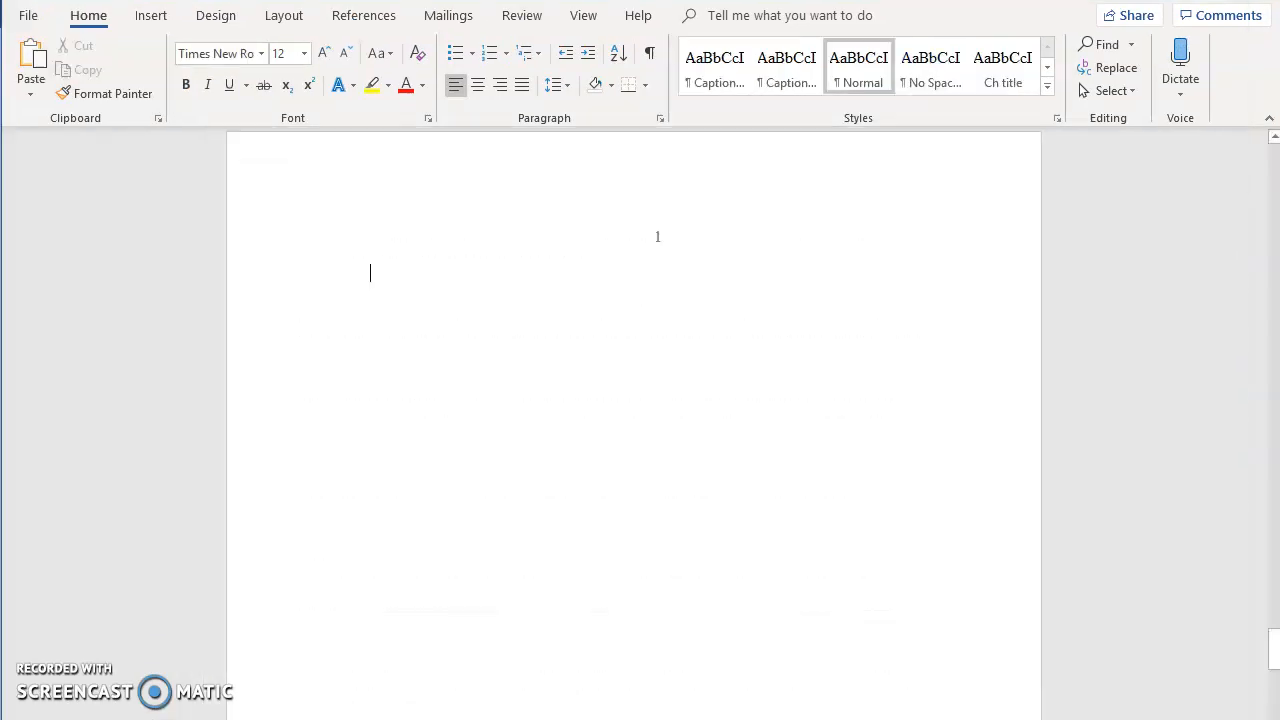
key("ctrl+v")
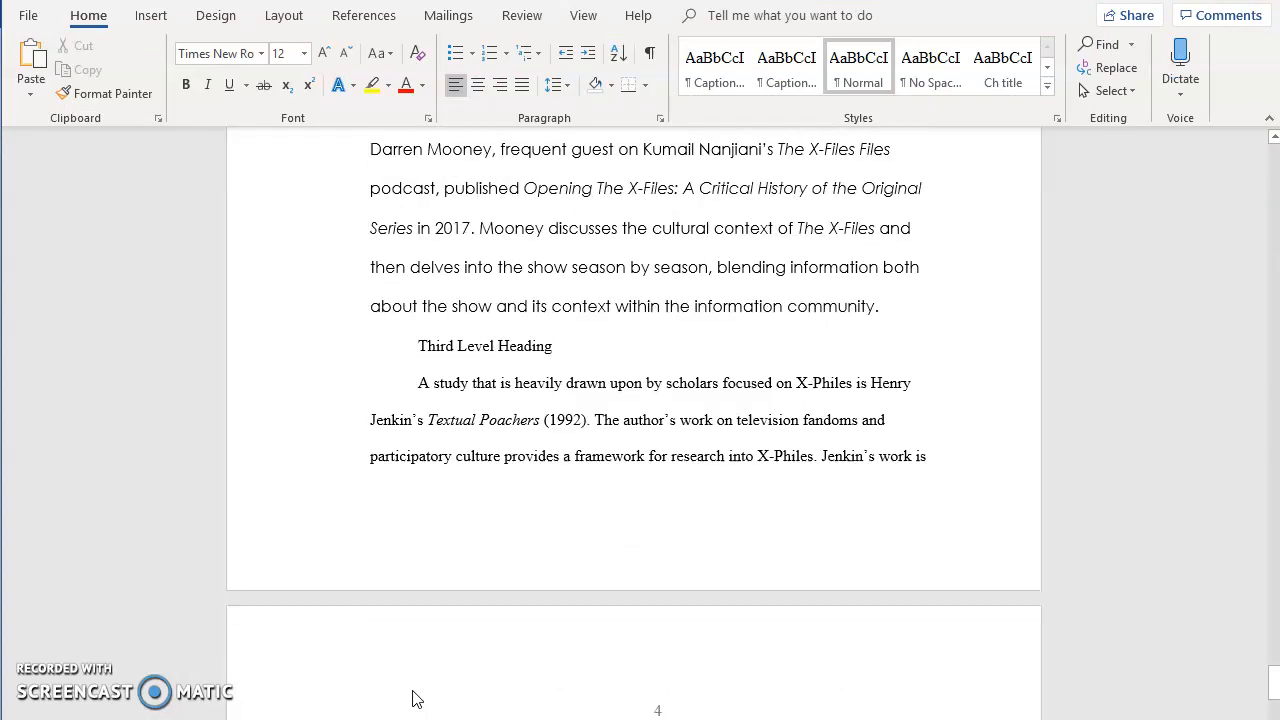
left_click(768, 537)
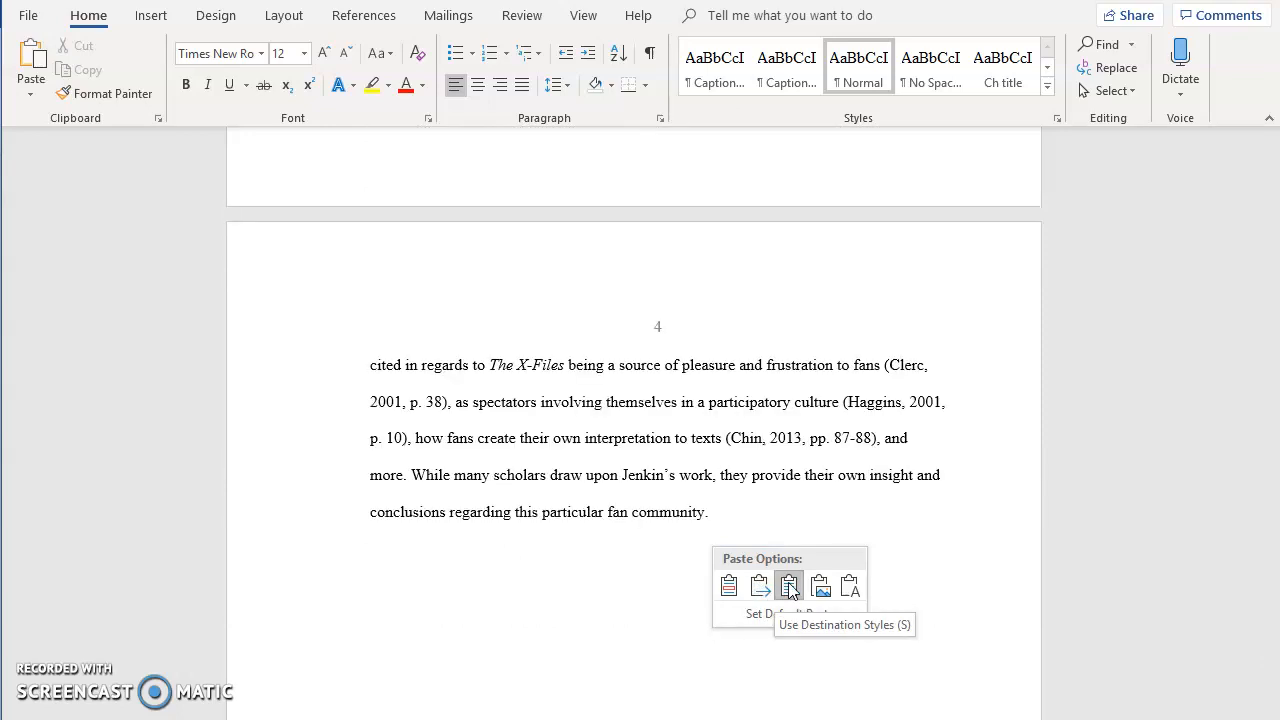
left_click(789, 590)
Select the pasted text and apply the Normal style to it.
left_click_drag(760, 508, 358, 422)
scroll(560, 460, "up", 20)
scroll(434, 434, "up", 12)
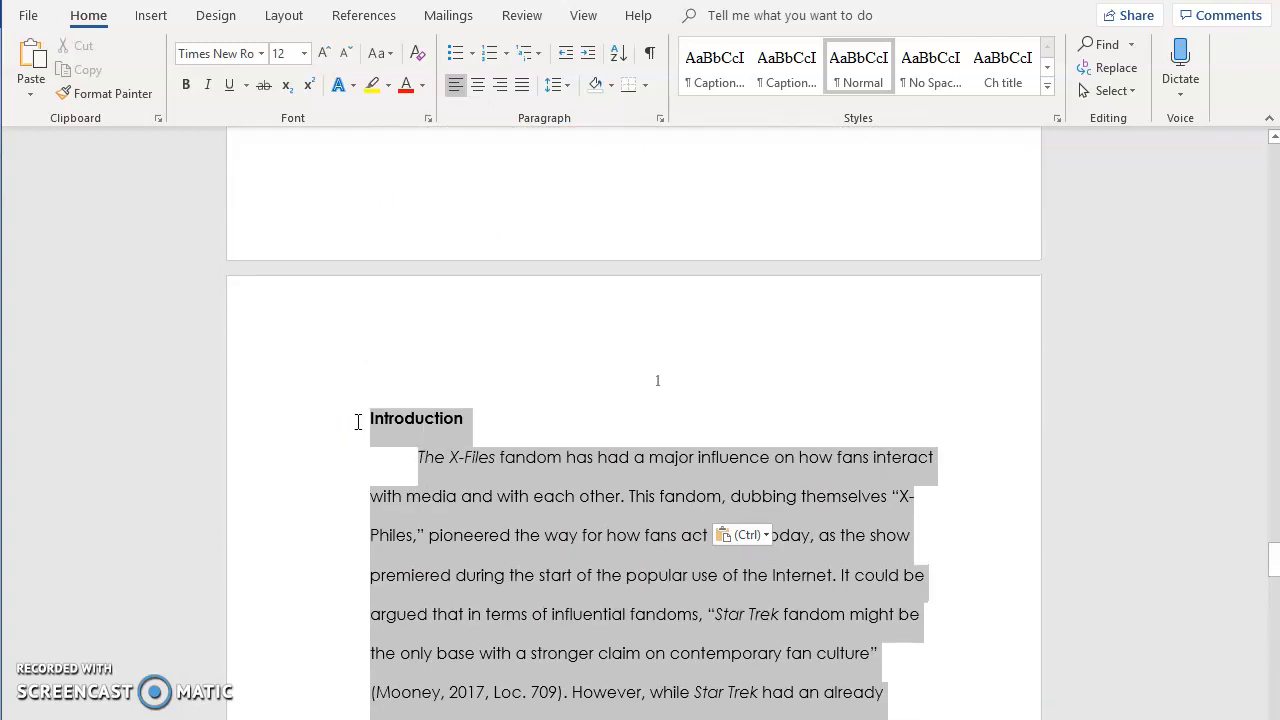
left_click(866, 80)
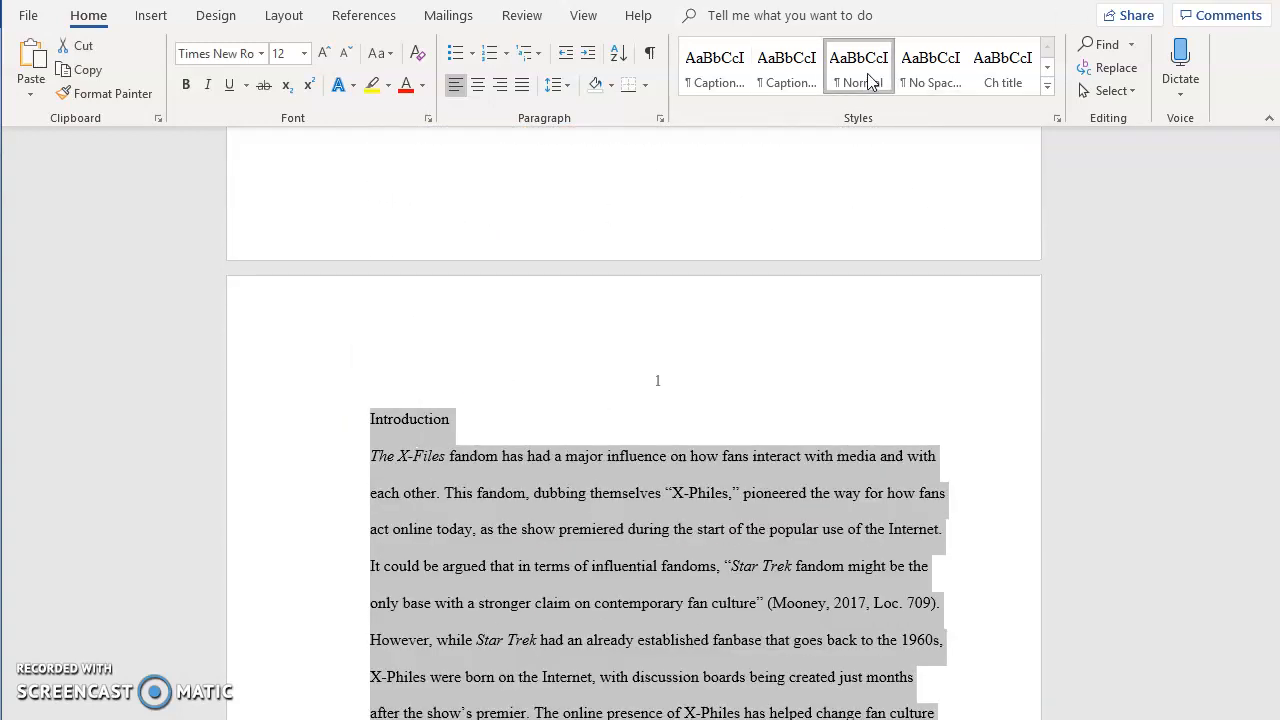
Give the selected paragraphs a 0.5" first-line indent in the Paragraph settings.
scroll(528, 343, "down", 3)
right_click(531, 340)
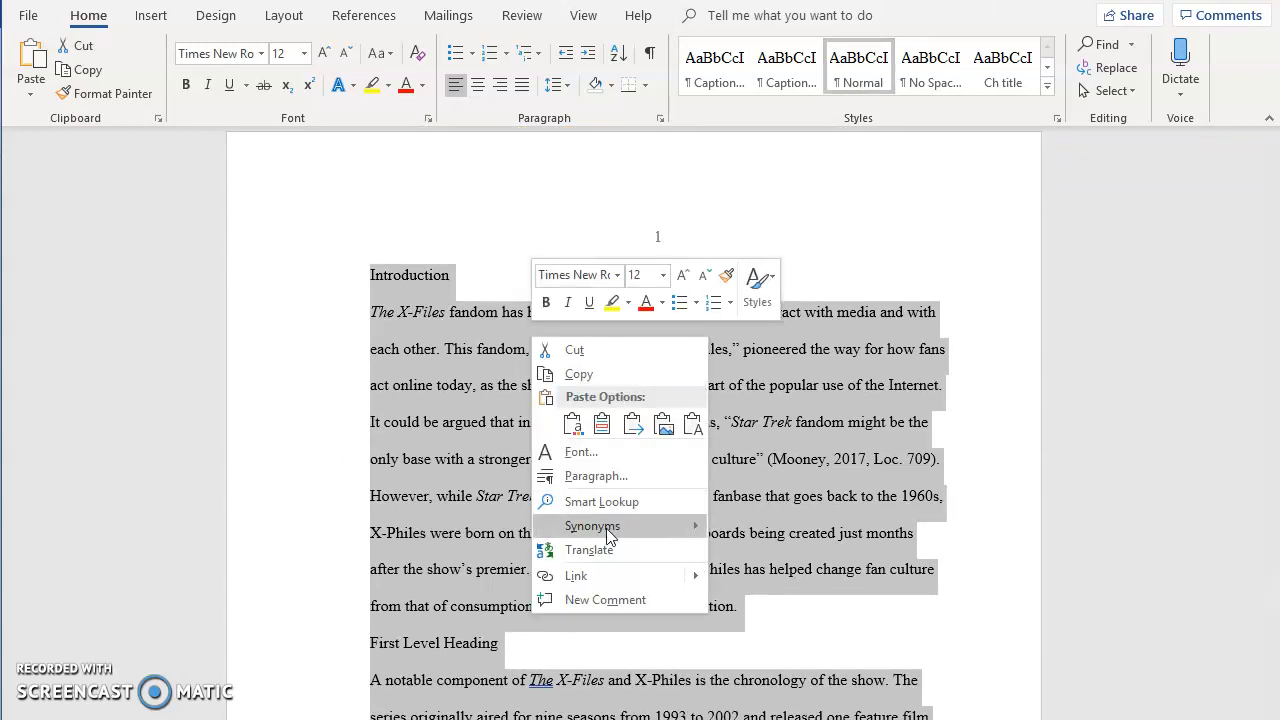
left_click(600, 477)
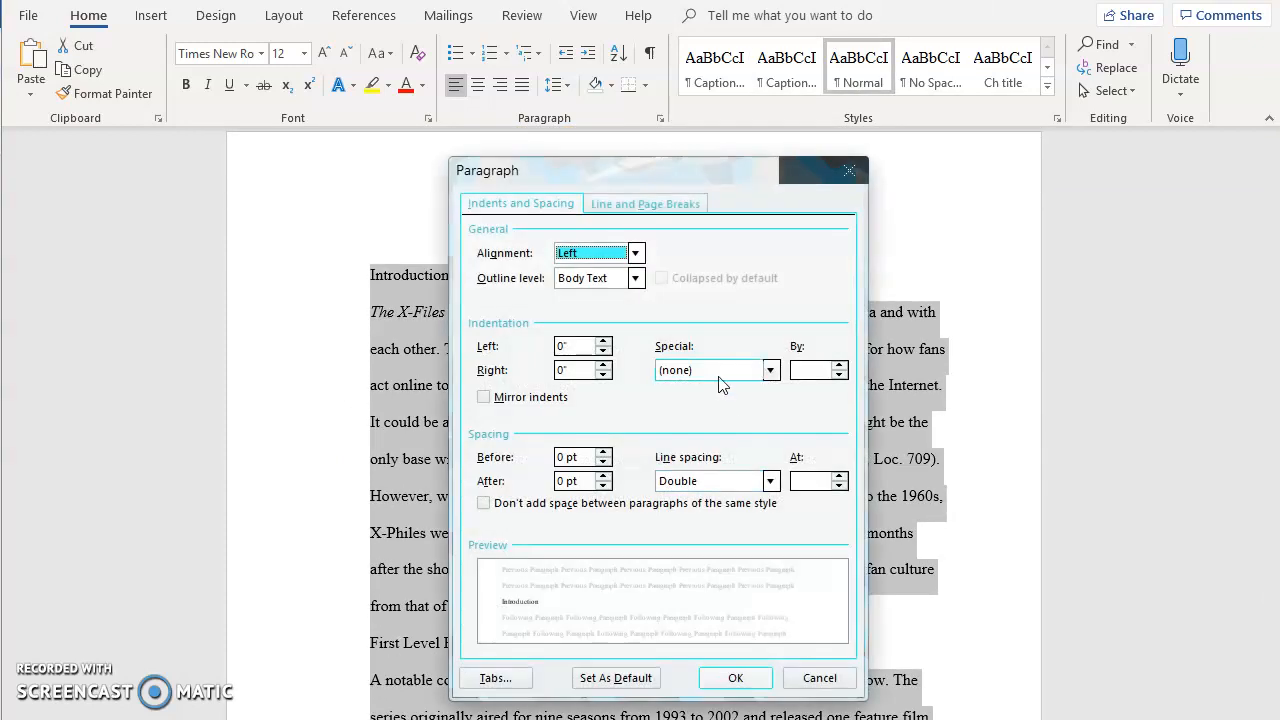
left_click(727, 375)
left_click(684, 405)
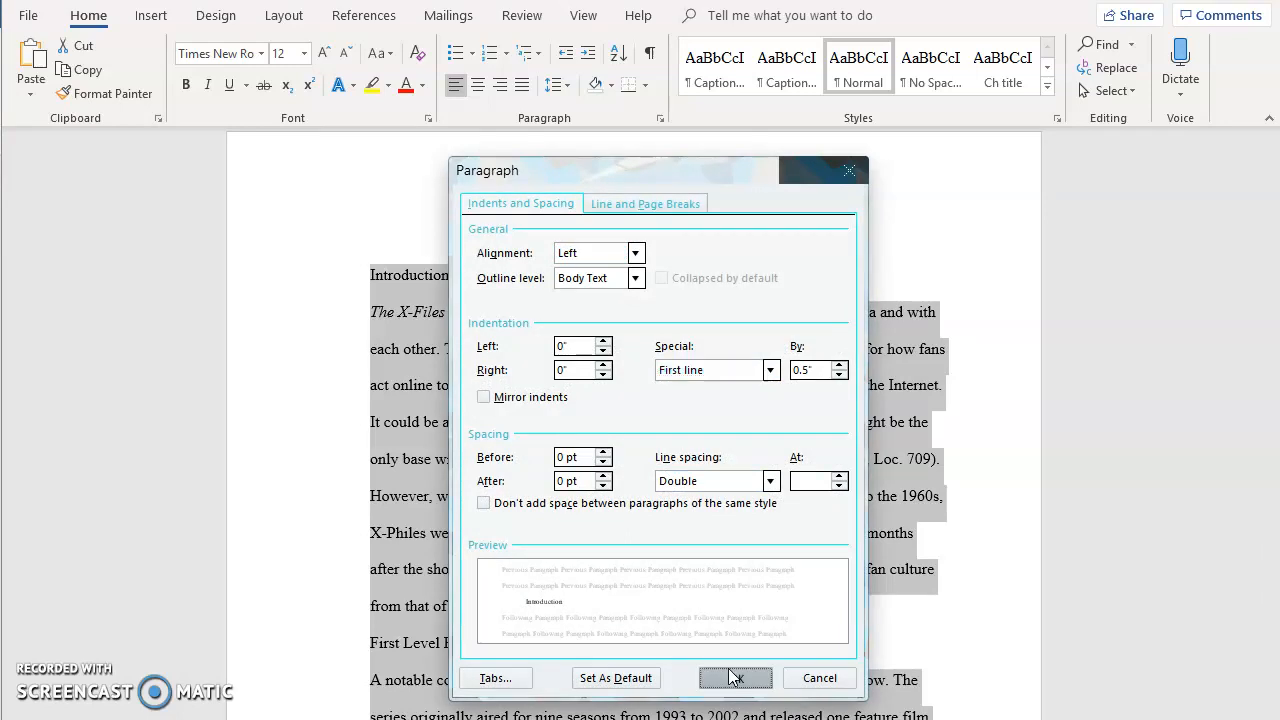
left_click(733, 678)
Apply the Ch title style to the Introduction heading.
left_click(450, 283)
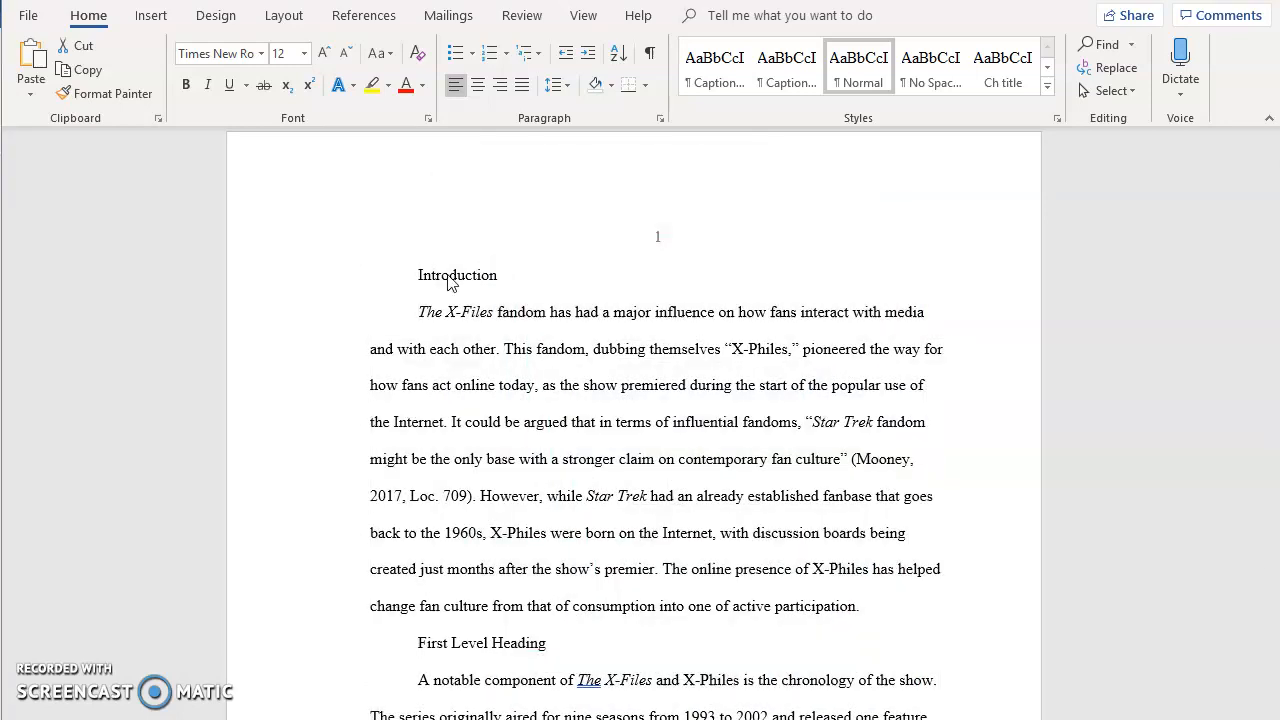
key("ctrl+a")
double_click(450, 283)
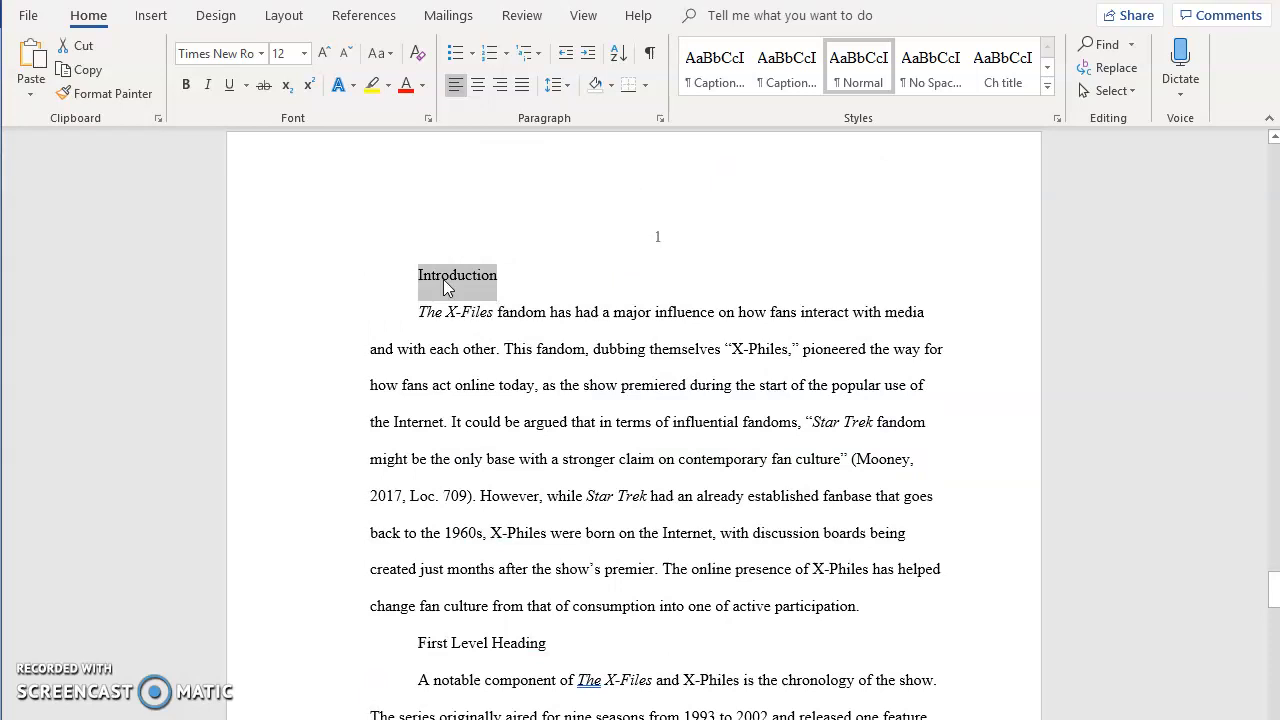
left_click(1019, 72)
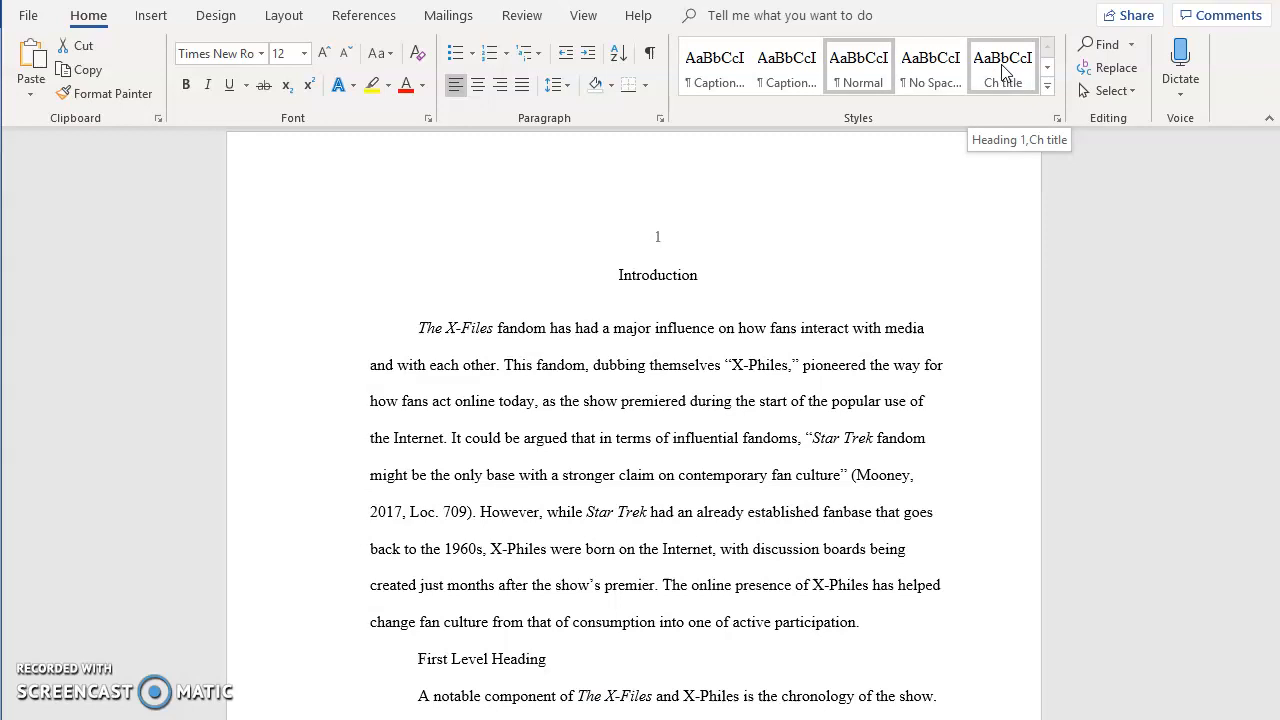
left_click(1005, 73)
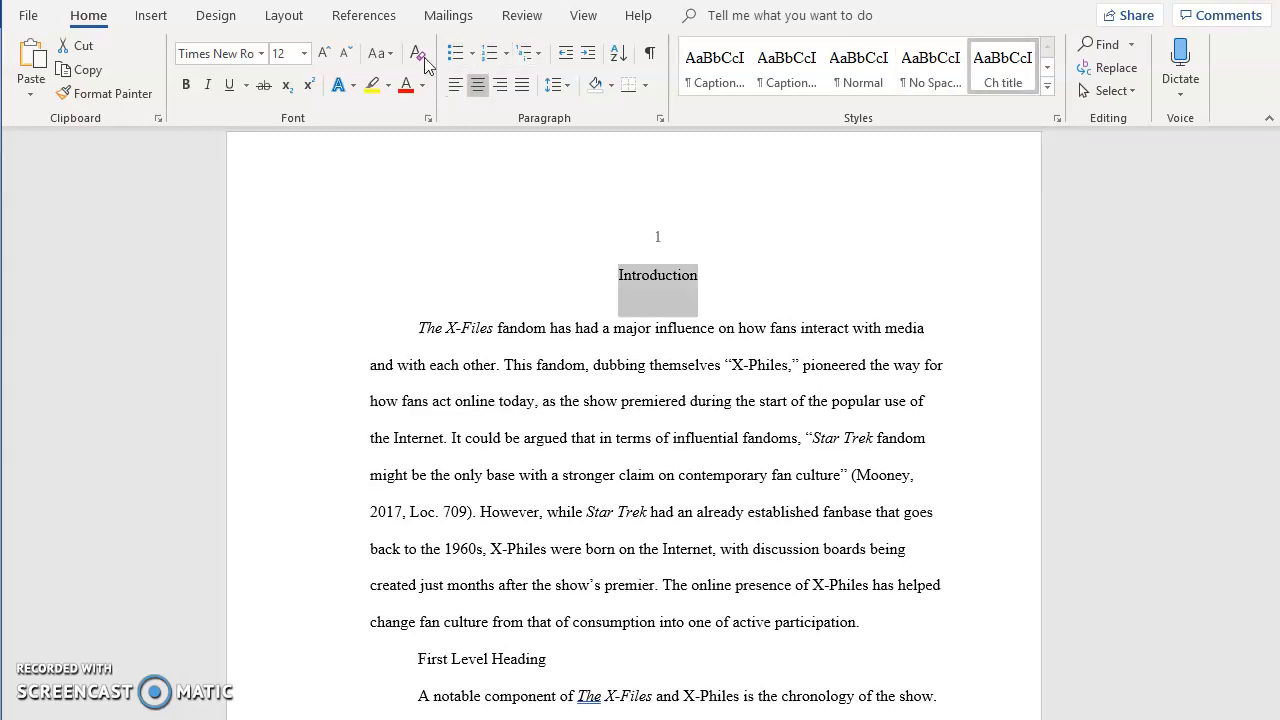
left_click(390, 54)
left_click(404, 125)
Apply the First level style to the First Level Heading line.
scroll(613, 455, "down", 3)
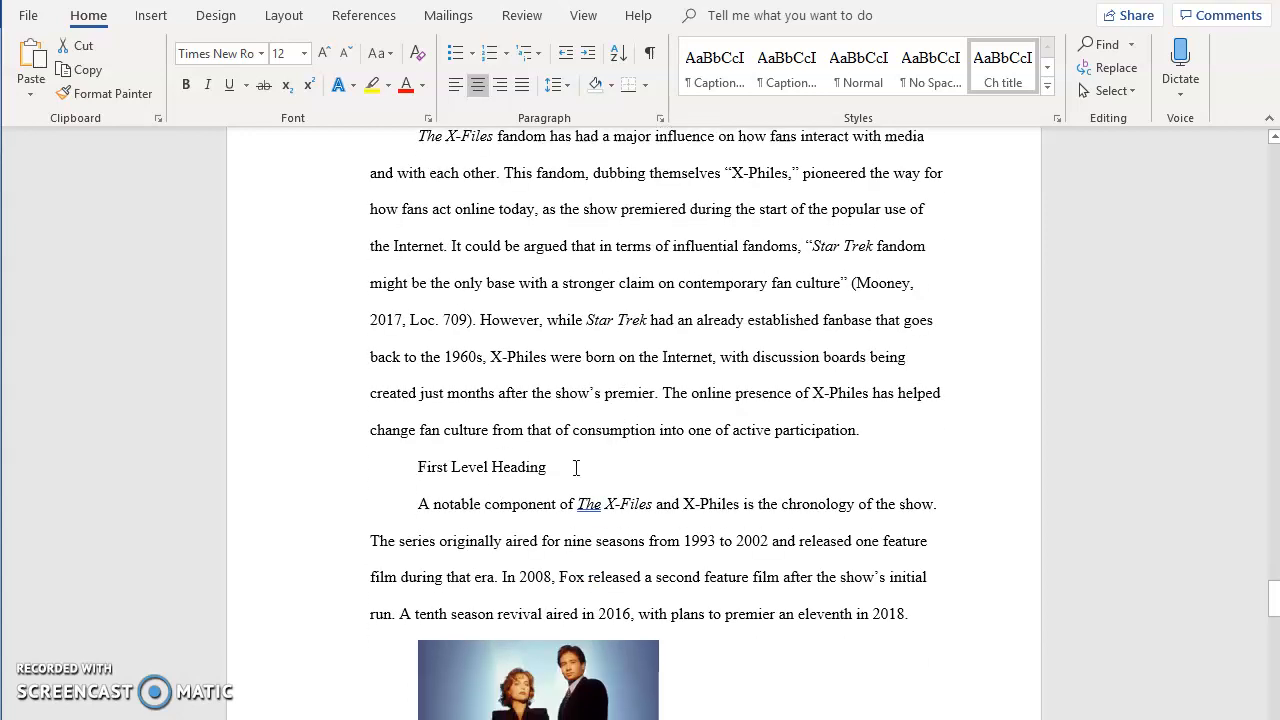
left_click_drag(572, 466, 433, 470)
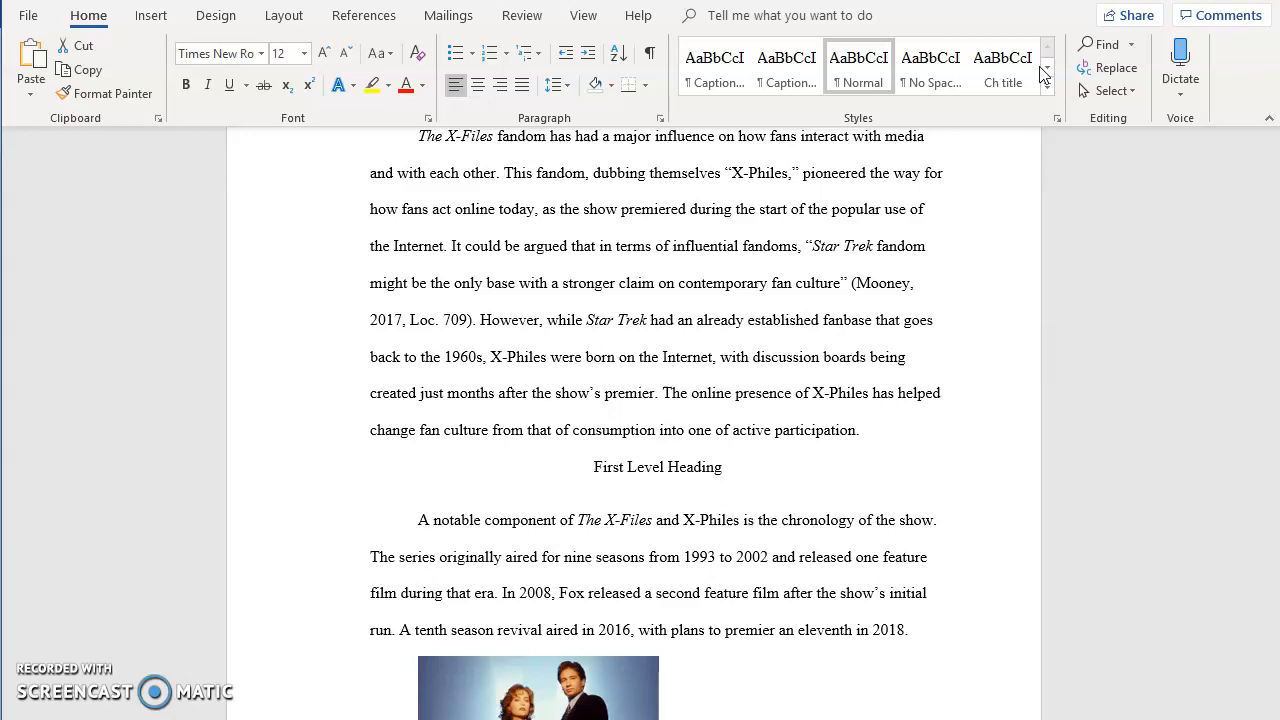
left_click(1045, 68)
left_click(714, 66)
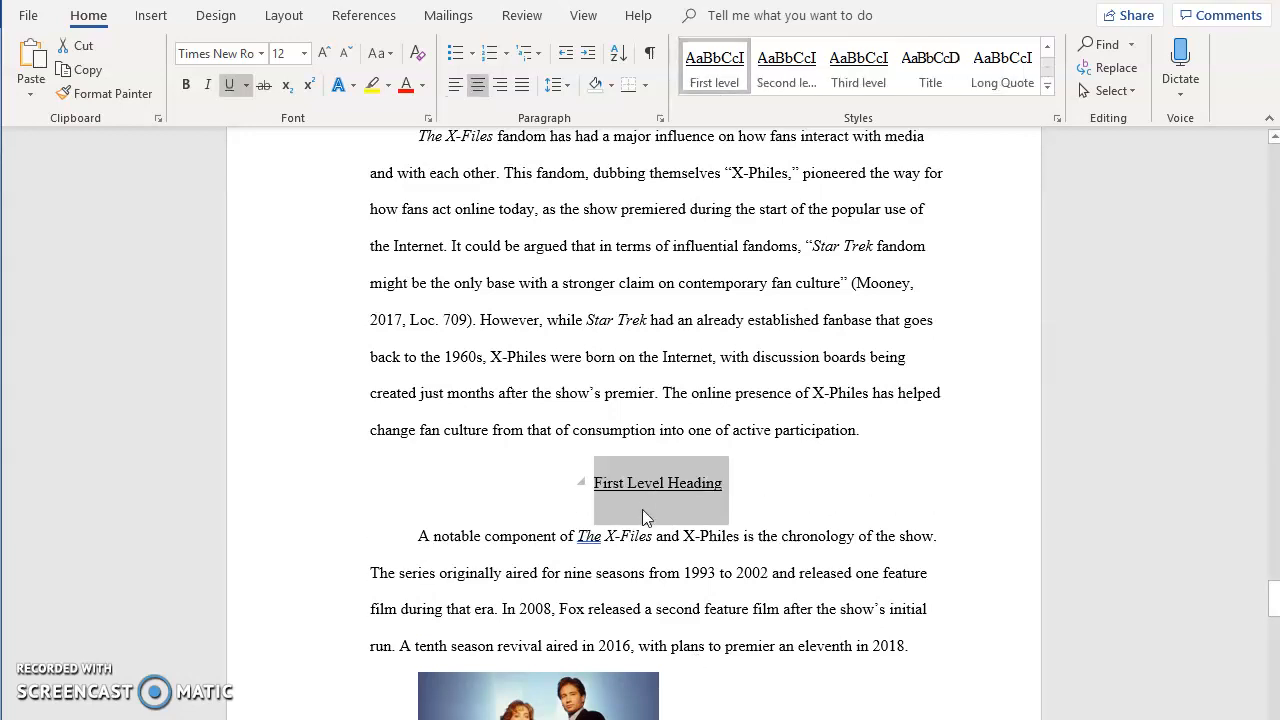
Apply the Caption style to the Figure 1 caption below the image.
scroll(622, 545, "down", 3)
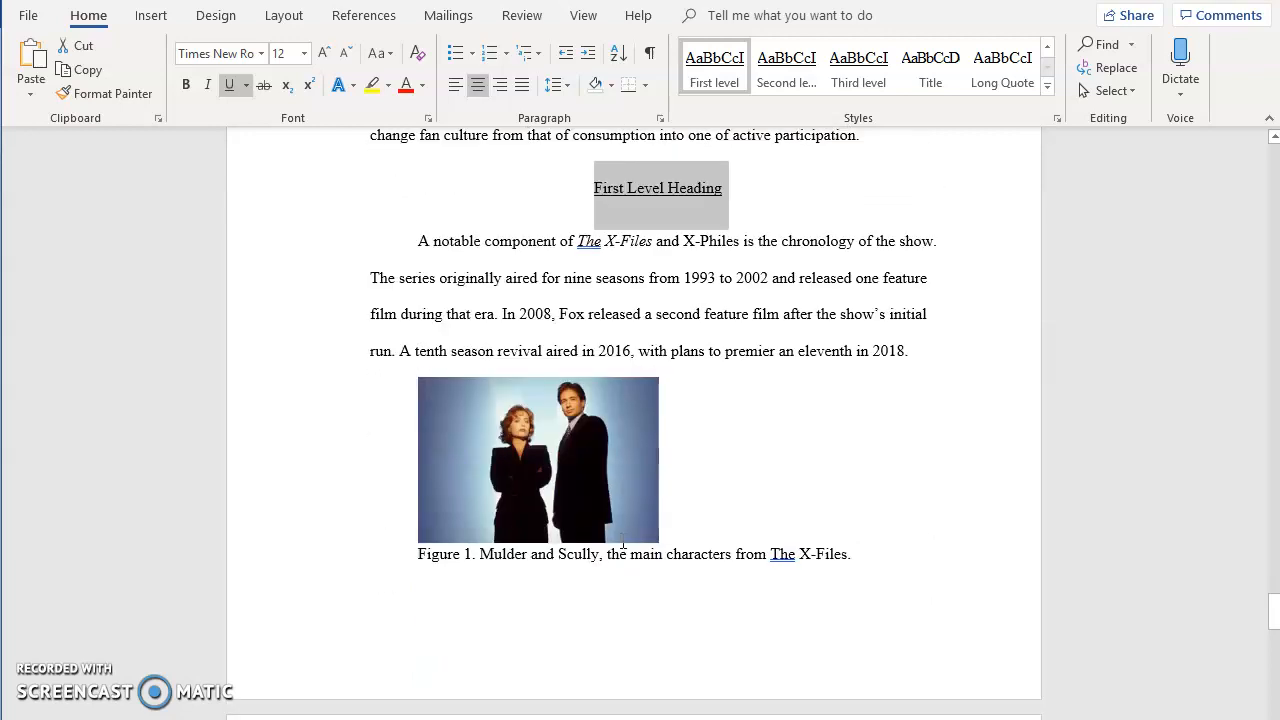
scroll(622, 545, "down", 2)
triple_click(629, 330)
left_click(851, 320, "shift")
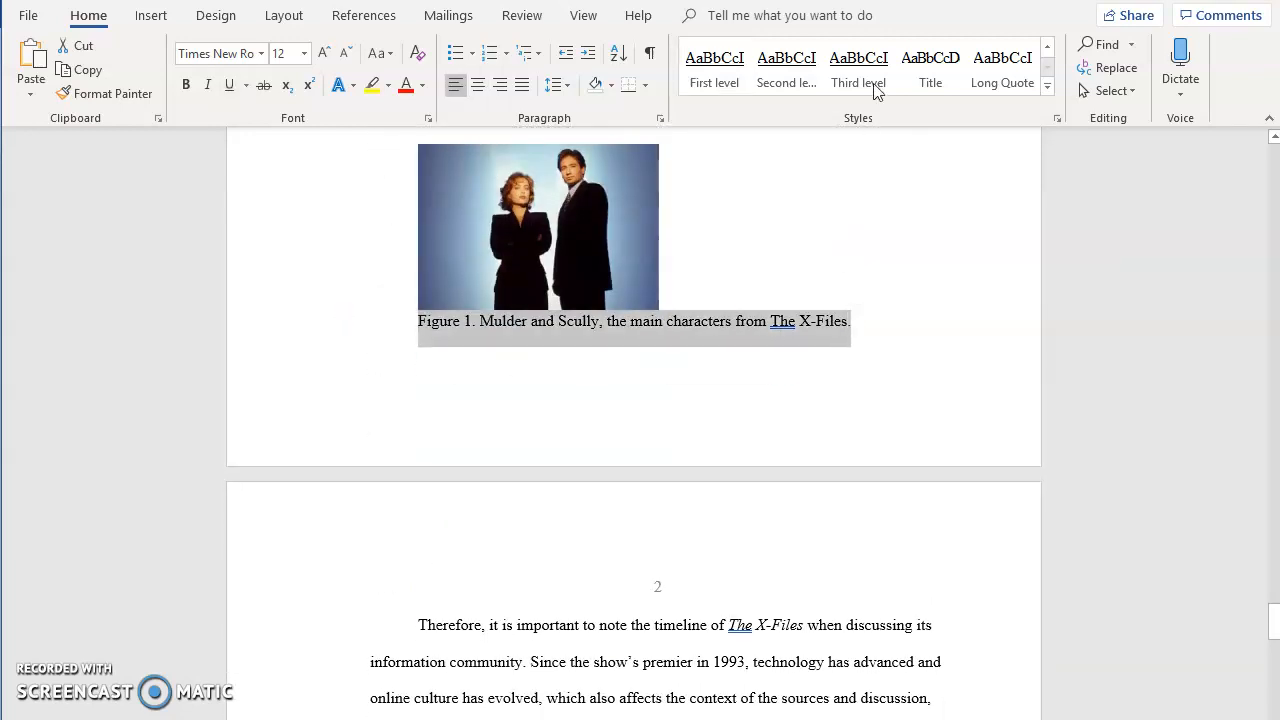
left_click(1047, 46)
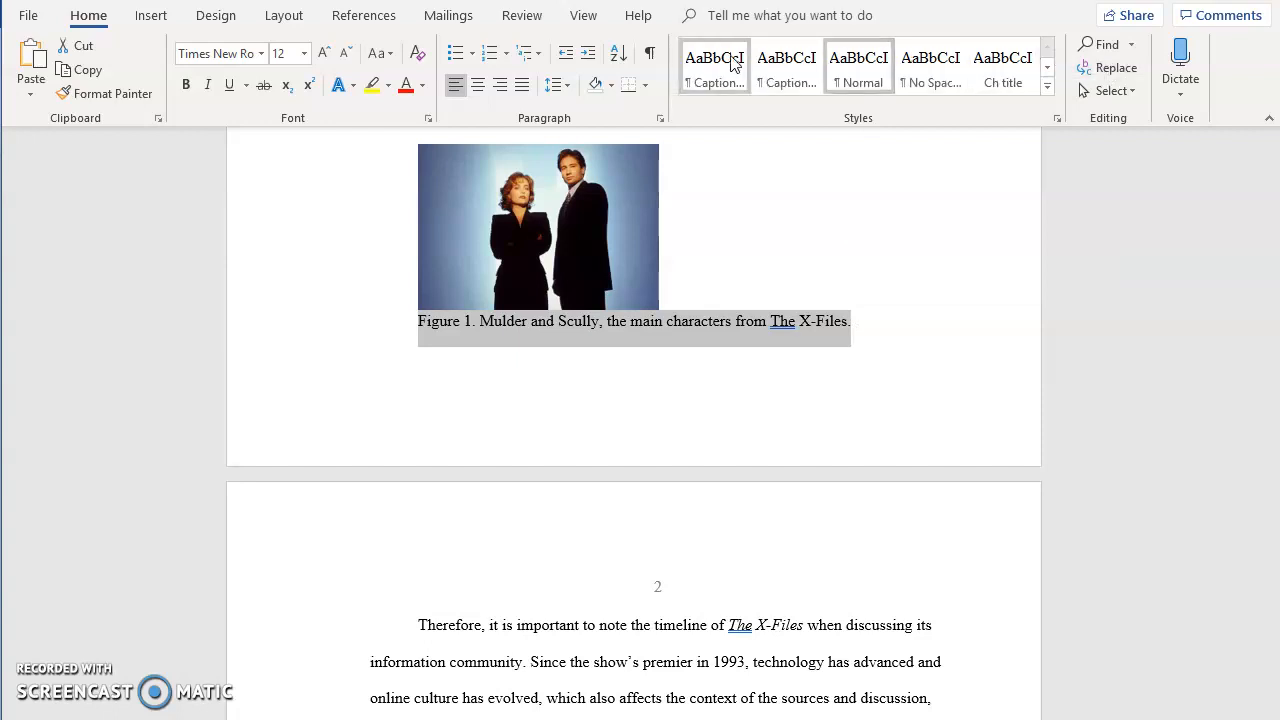
left_click(728, 62)
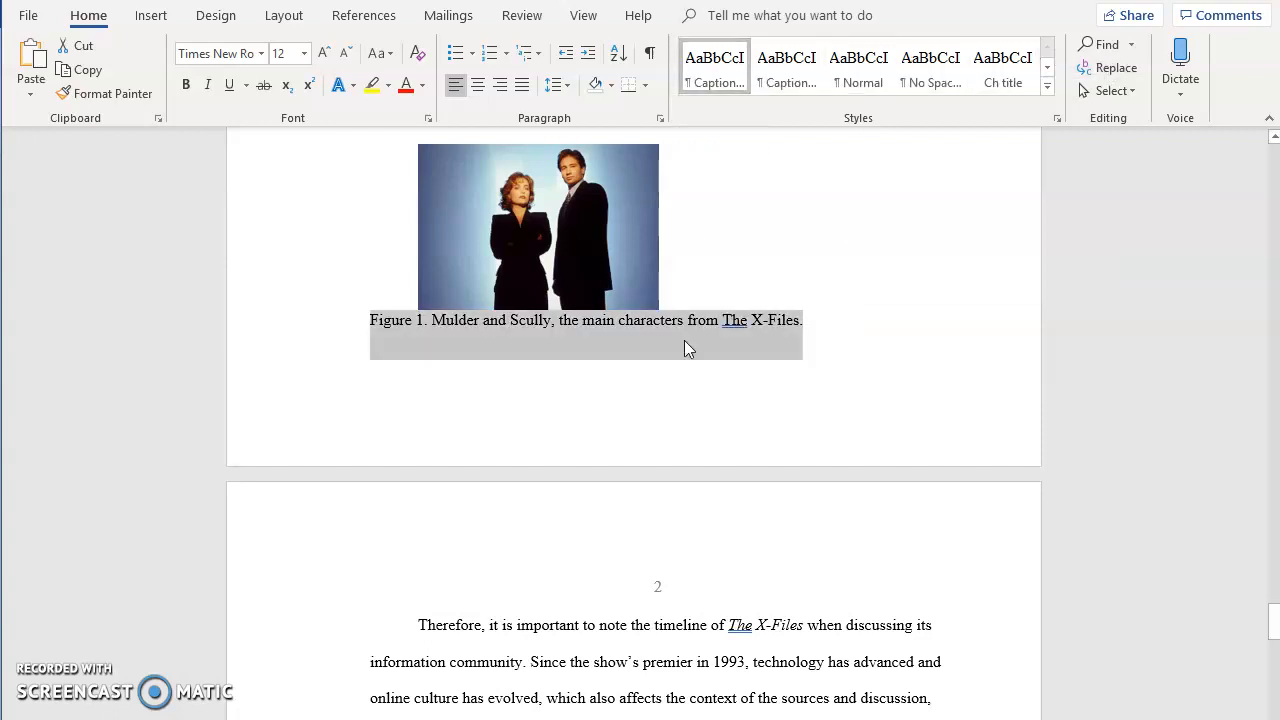
Apply the Ch title style to the Literature Review heading and change its case to uppercase.
scroll(640, 450, "down", 5)
left_click_drag(553, 491, 418, 488)
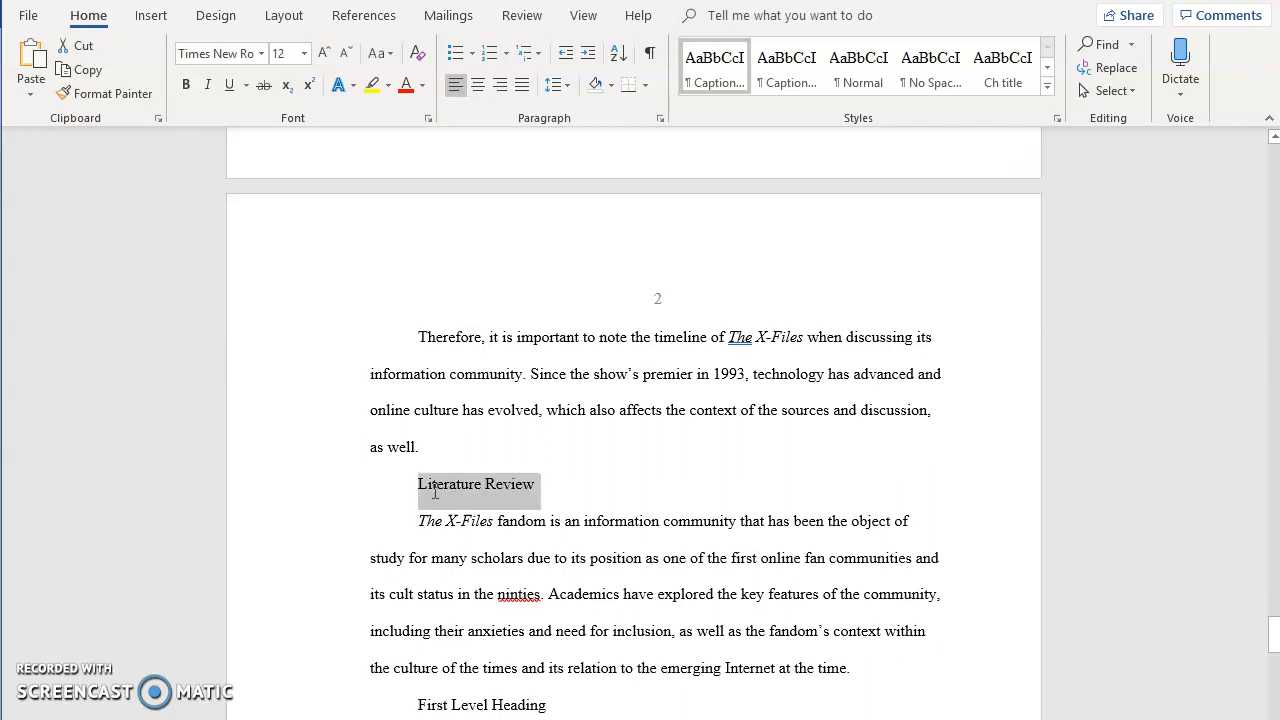
left_click(1002, 64)
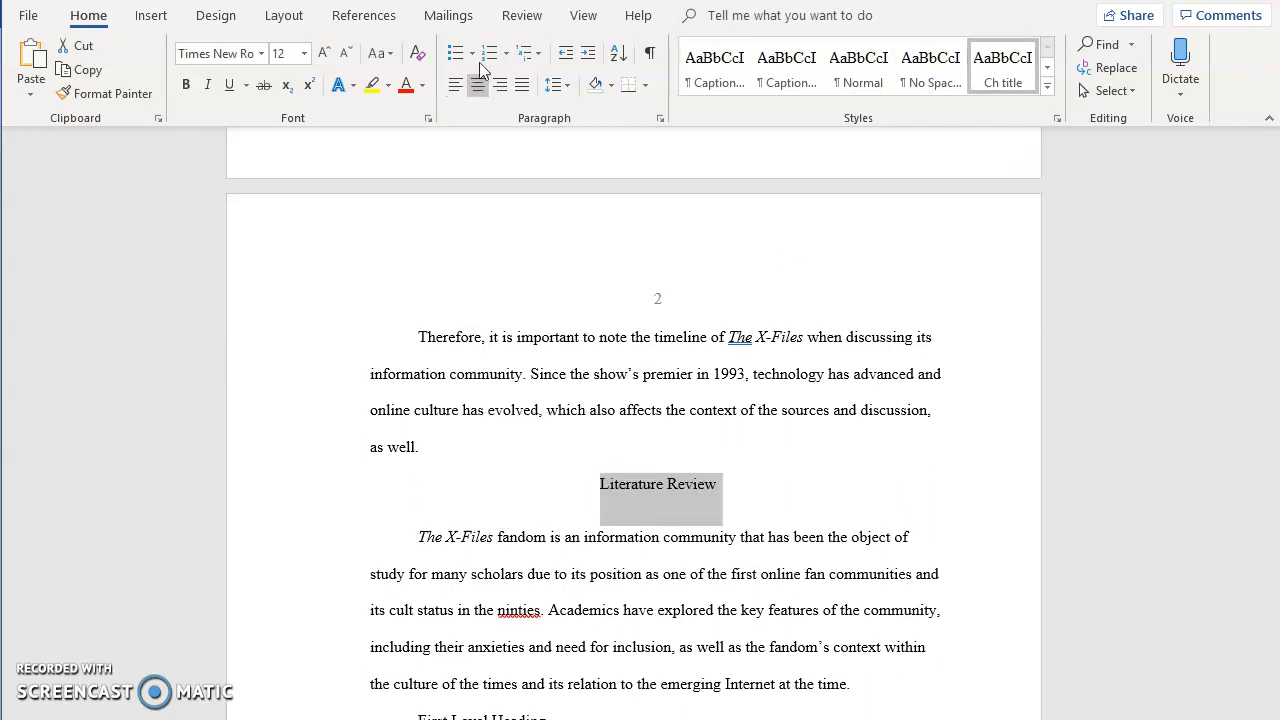
left_click(383, 55)
left_click(377, 124)
Apply the First level style to the First Level Heading under the Literature Review.
scroll(543, 574, "down", 6)
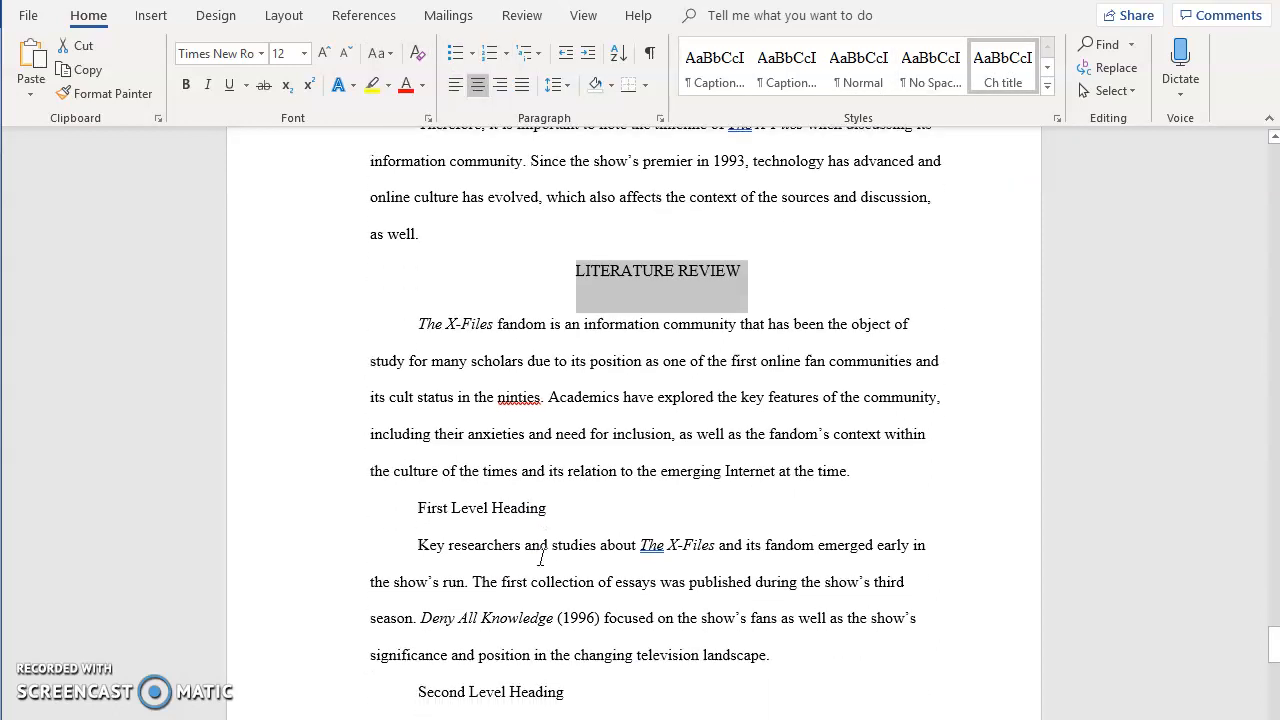
triple_click(430, 388)
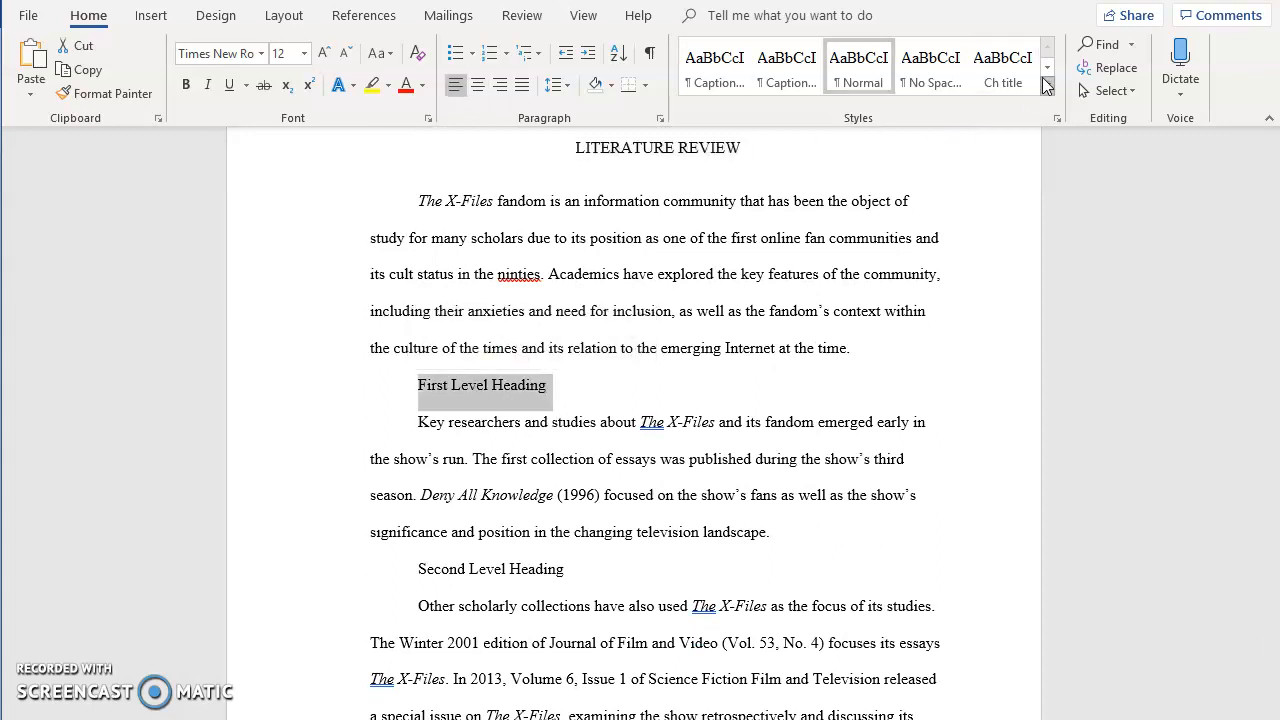
left_click(1047, 66)
left_click(715, 80)
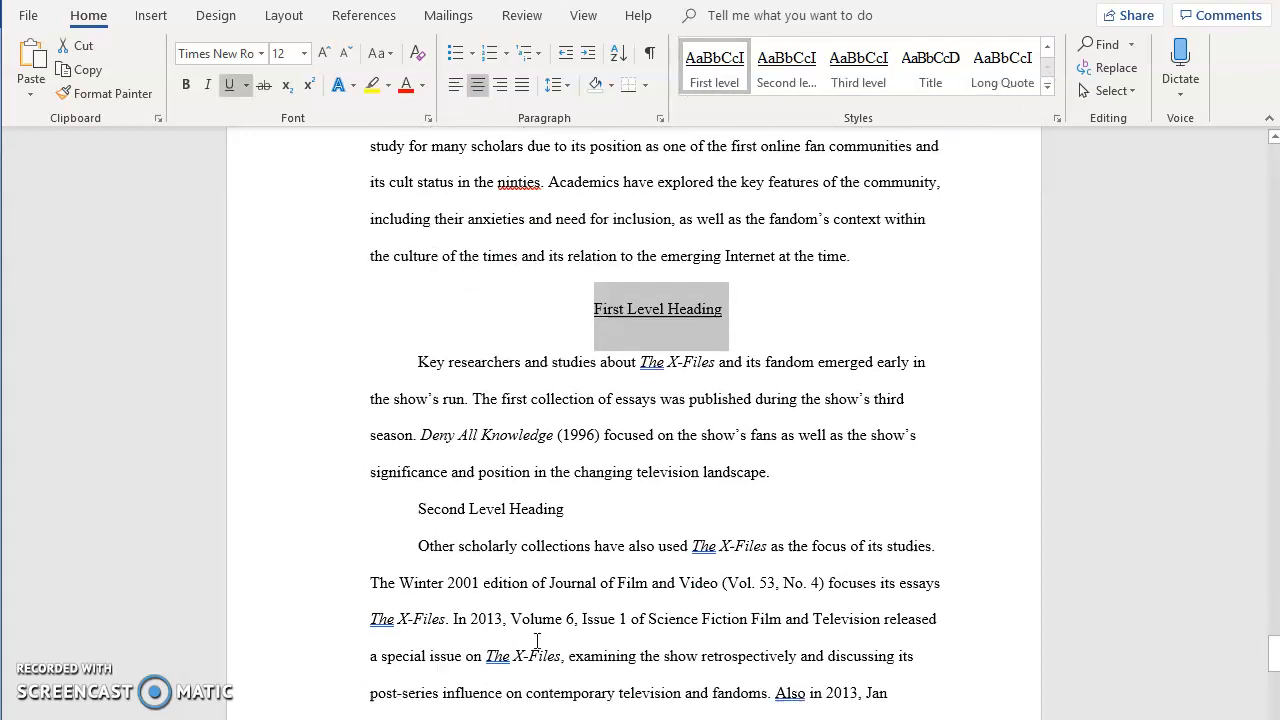
Apply the Second level style to the Second Level Heading line.
triple_click(570, 505)
left_click(786, 70)
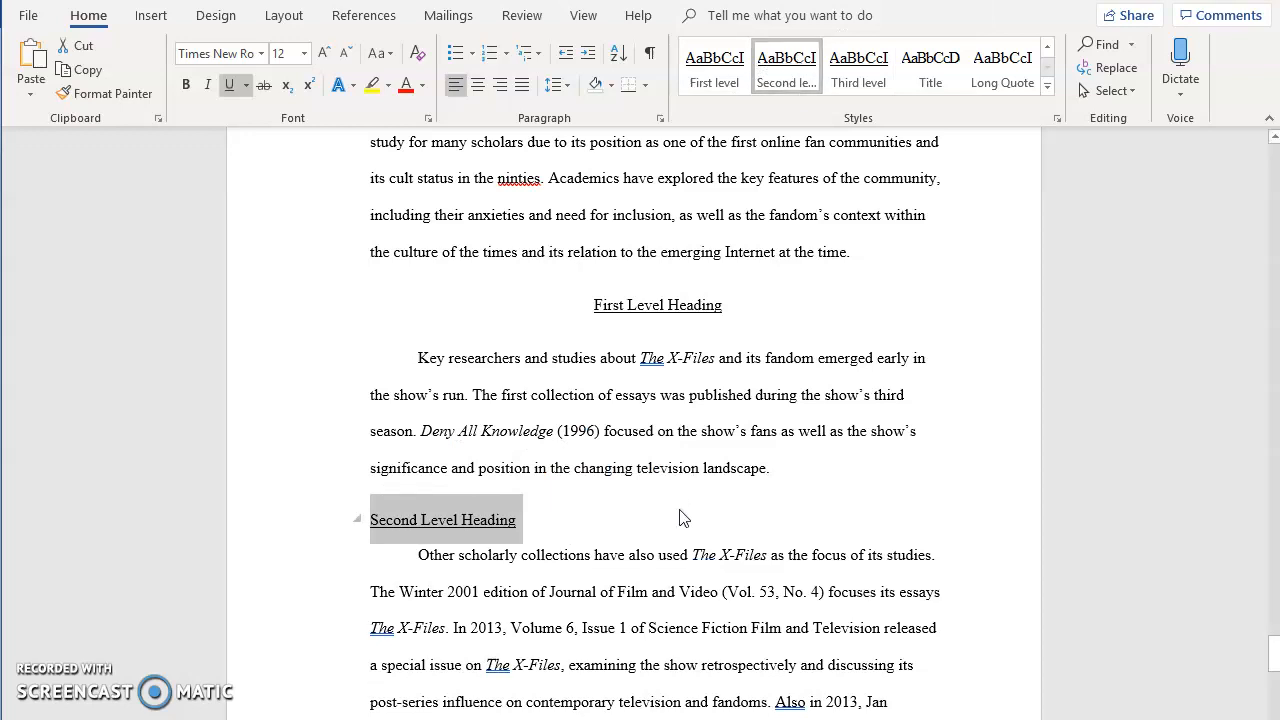
Apply the Third level style to the Third Level Heading and run it into the following paragraph.
scroll(680, 510, "down", 10)
scroll(567, 474, "down", 3)
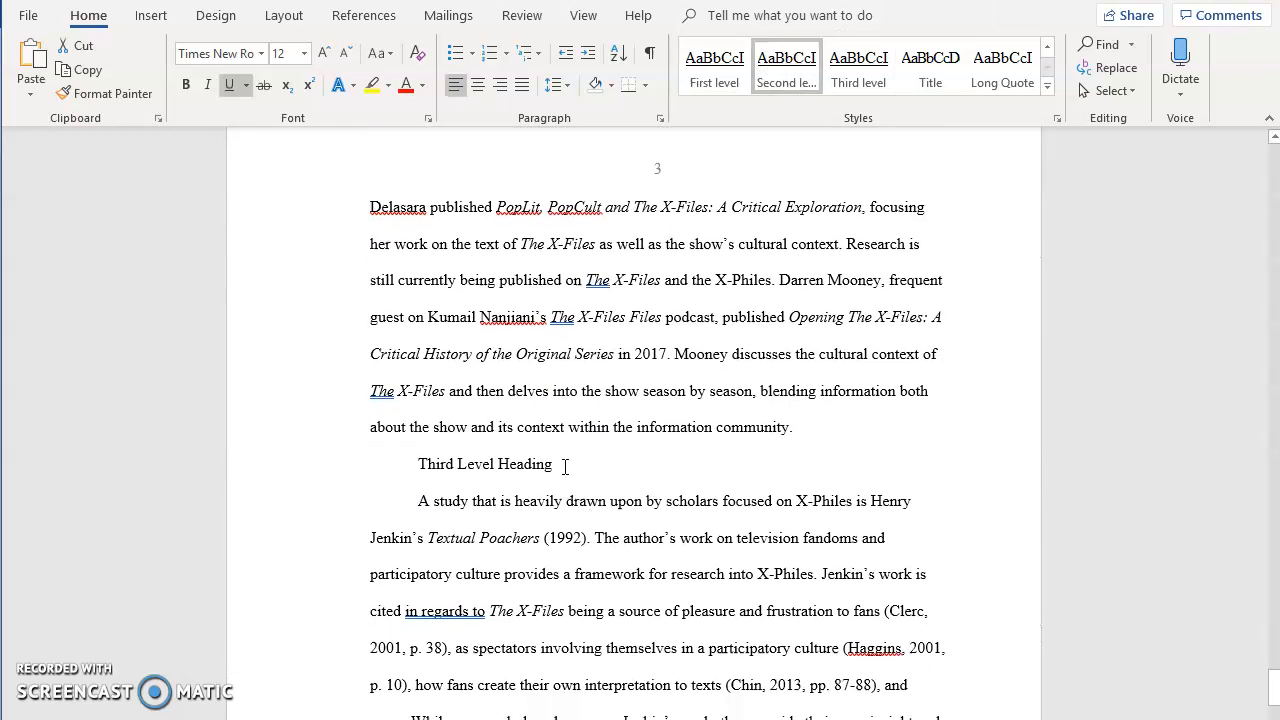
left_click_drag(564, 468, 417, 466)
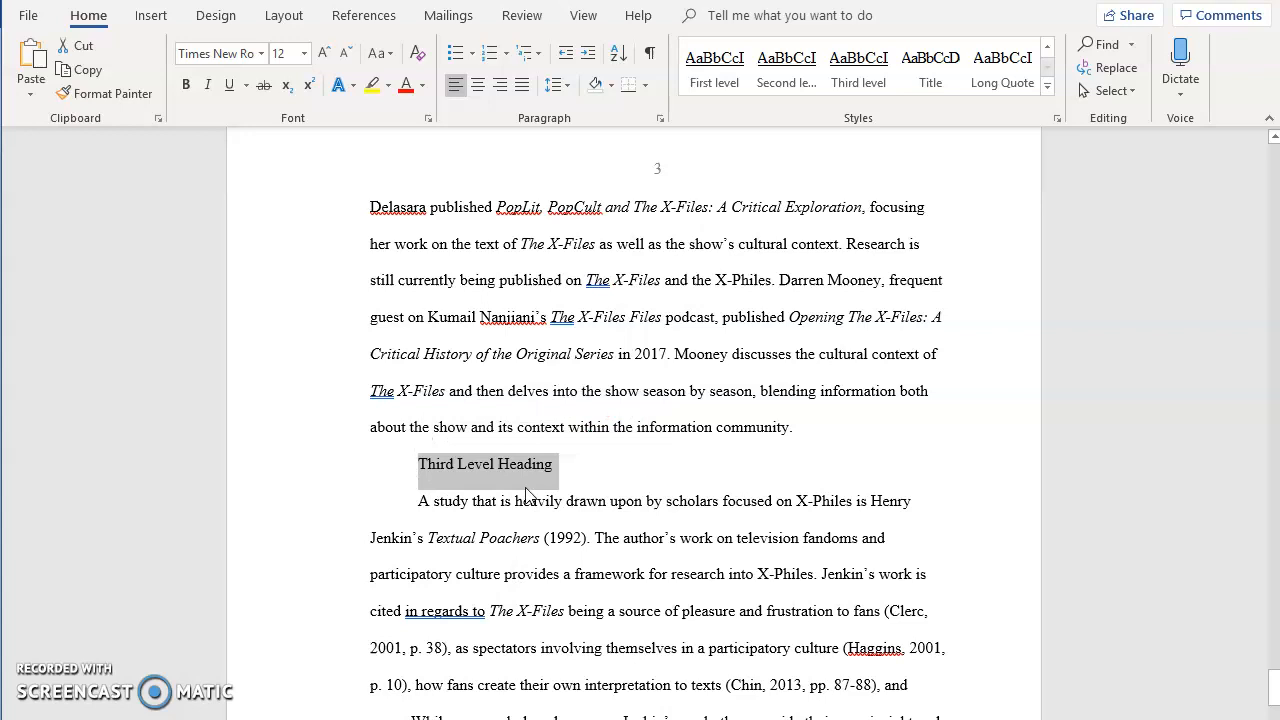
left_click(858, 66)
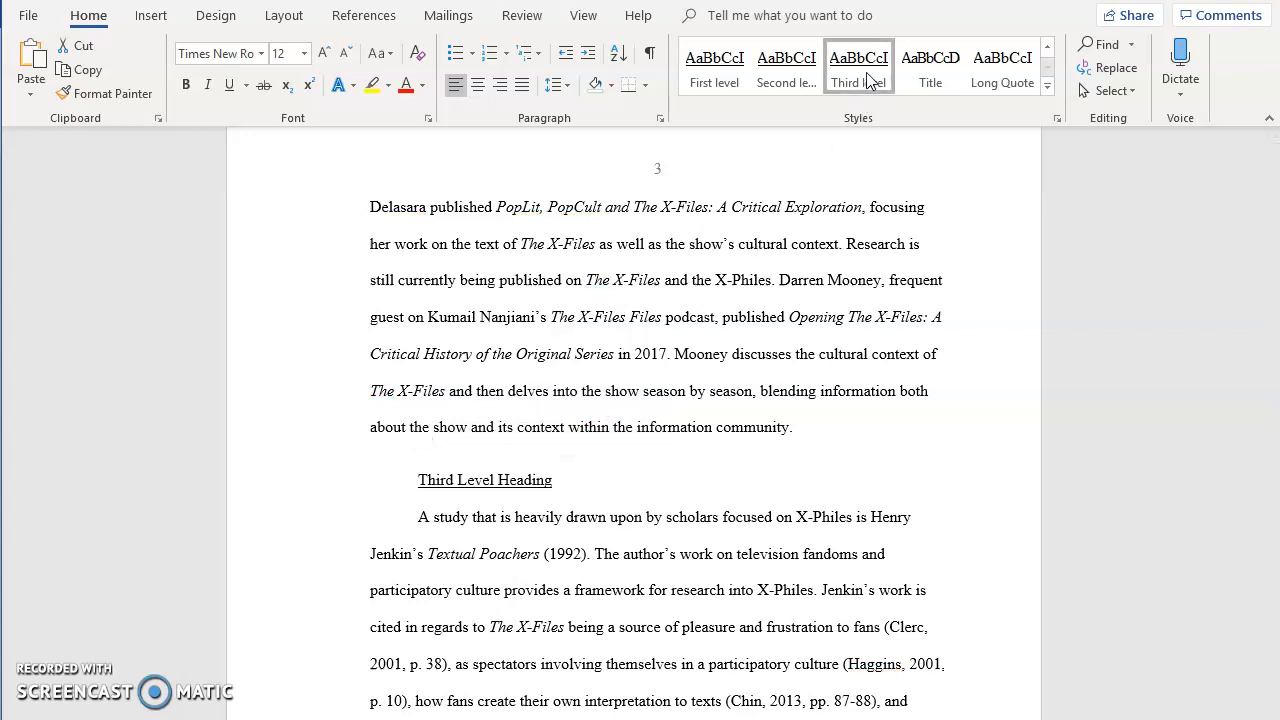
left_click(588, 492)
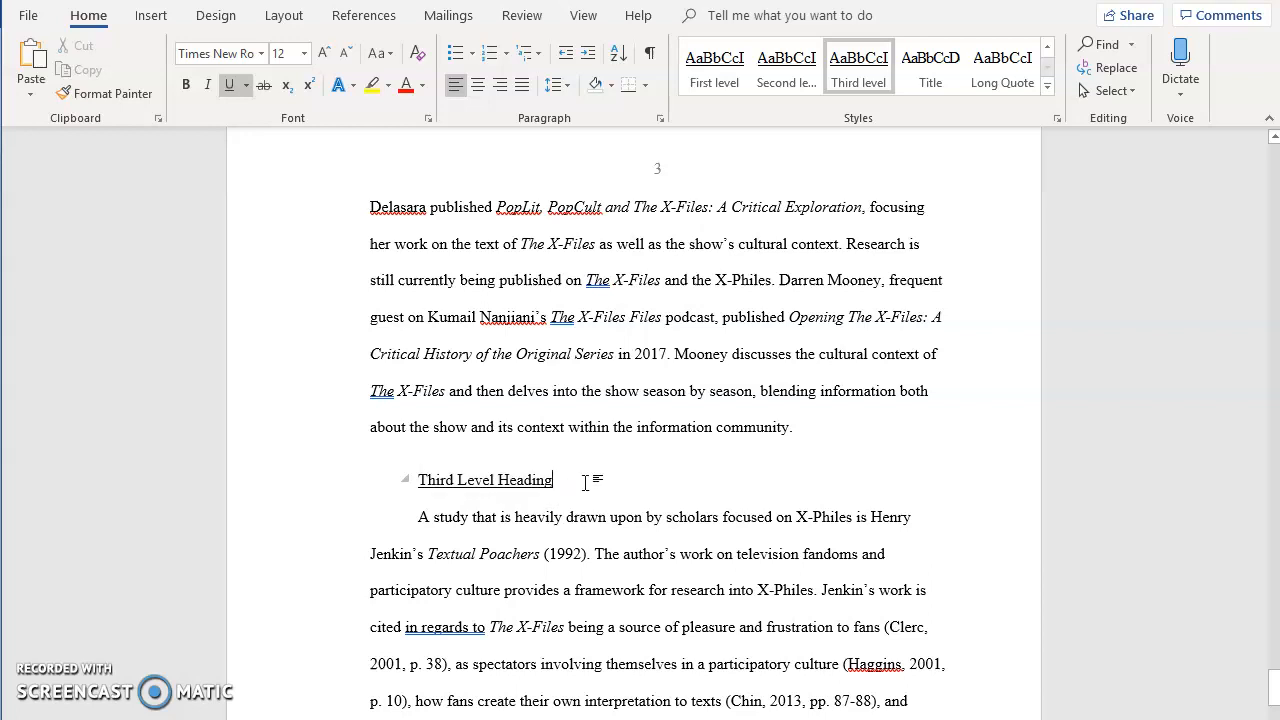
key("Delete")
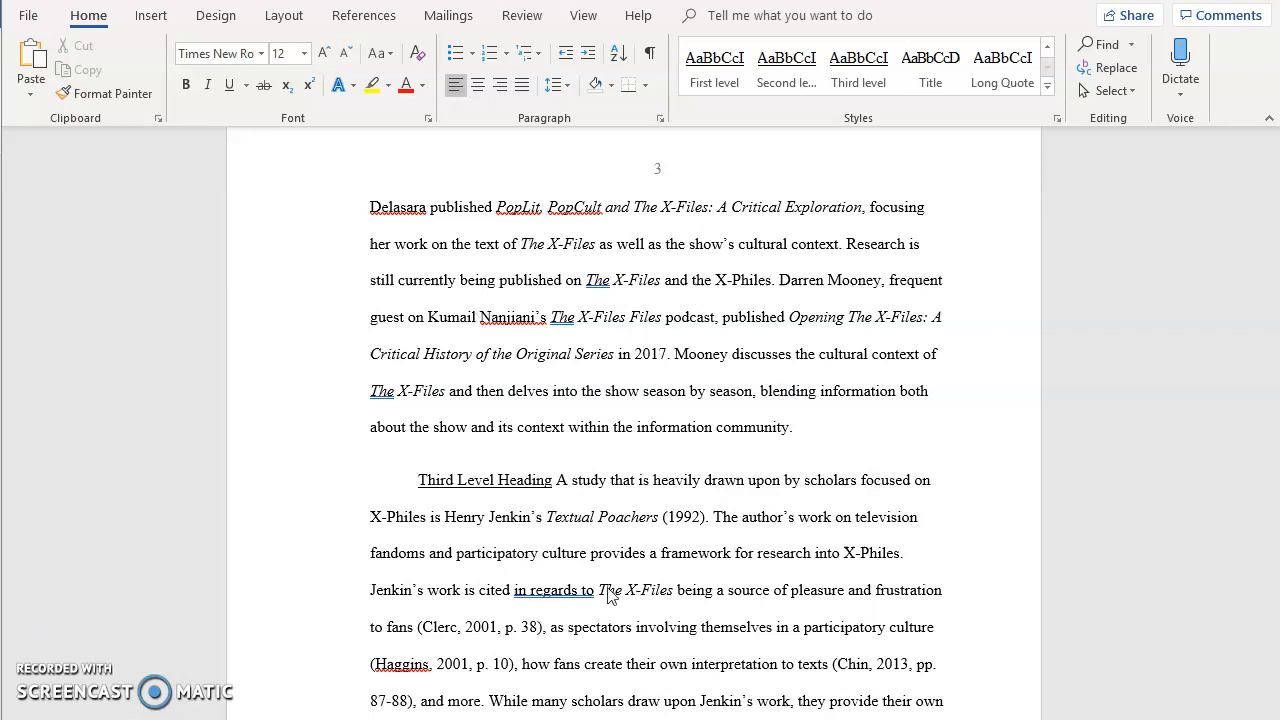
Switch to the browser and scroll through the MSU accessibility guidance page.
scroll(444, 658, "up", 2)
key("alt+Tab")
scroll(520, 486, "down", 4)
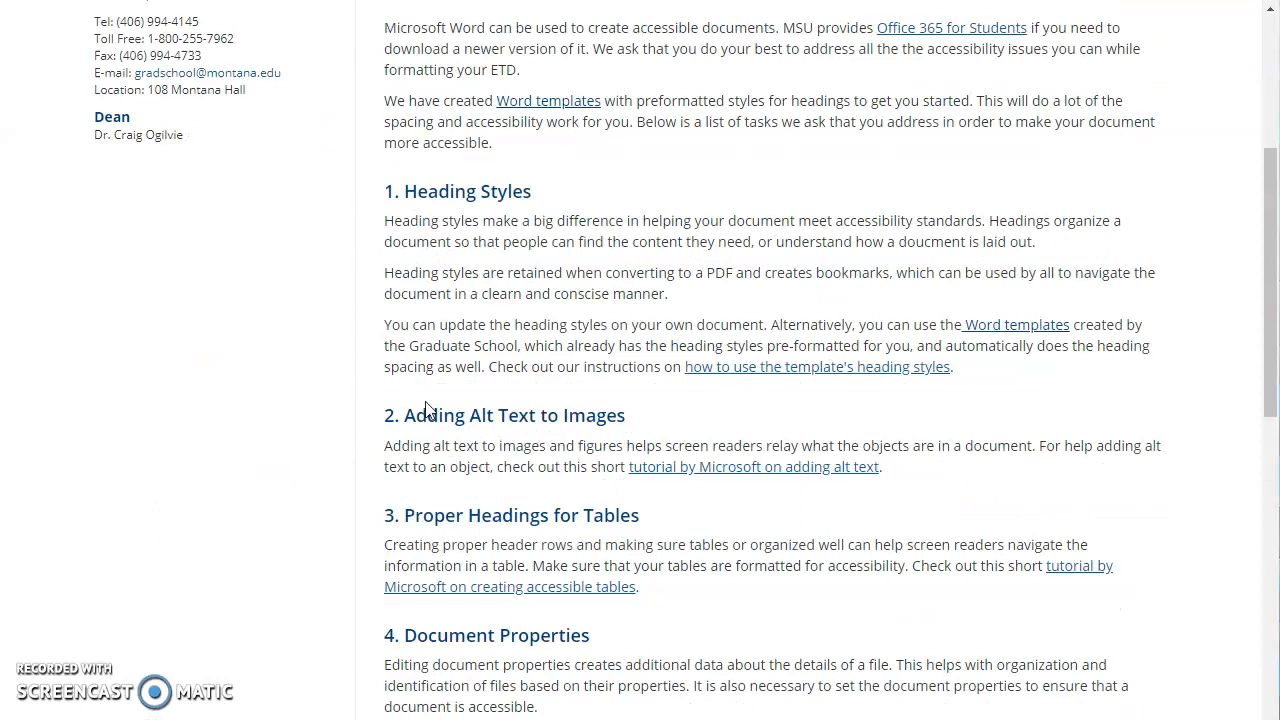
scroll(423, 418, "down", 1)
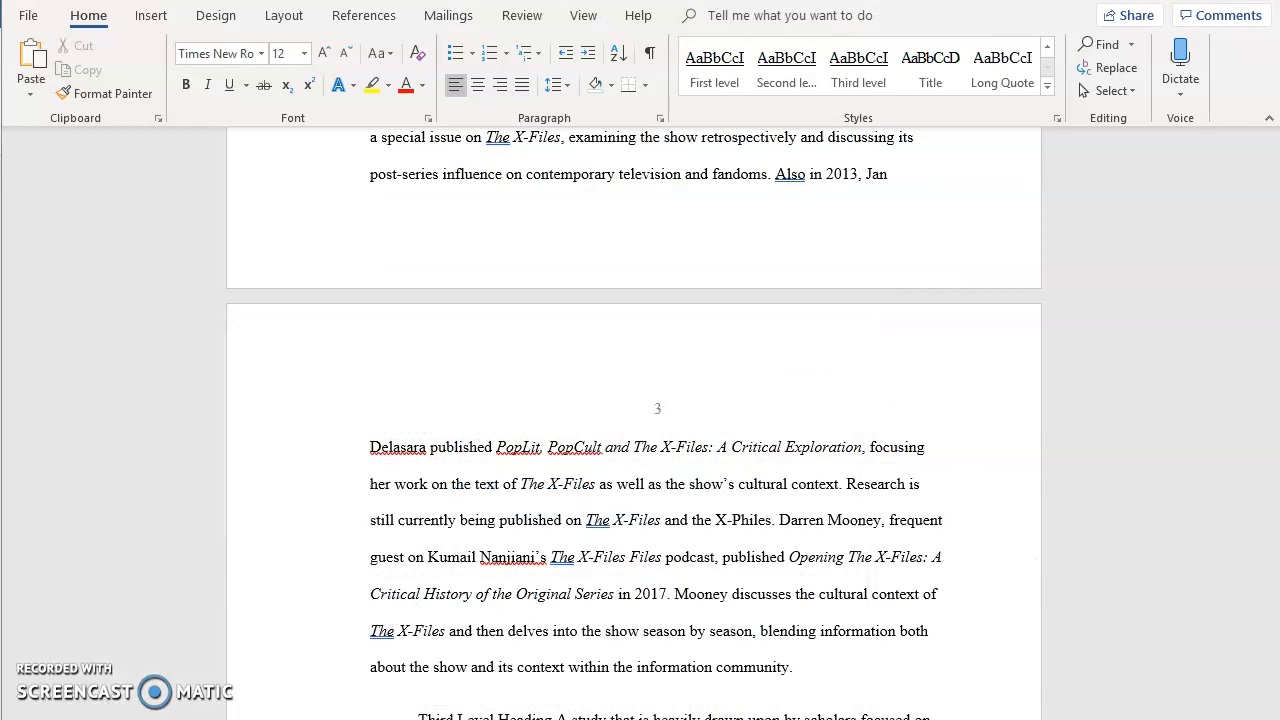
Add the alt text "short description" to the Figure 1 image and close the Alt Text pane.
scroll(575, 565, "up", 5)
scroll(573, 565, "up", 8)
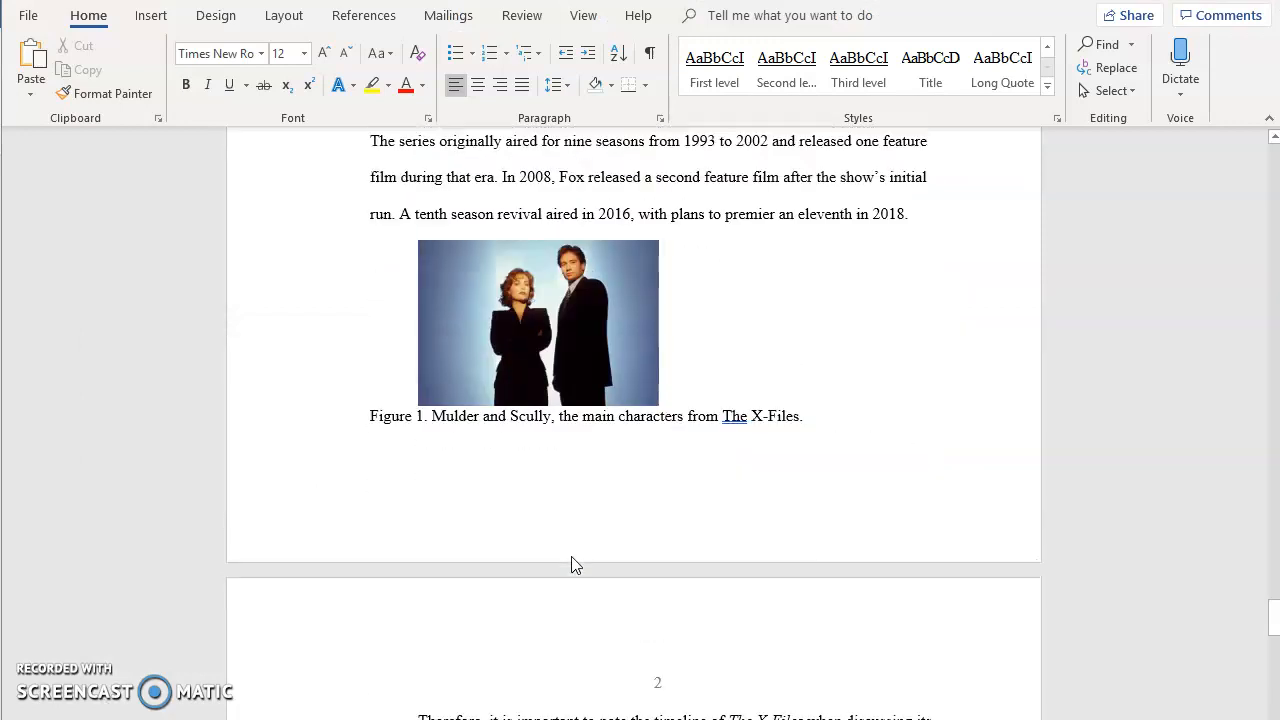
right_click(521, 418)
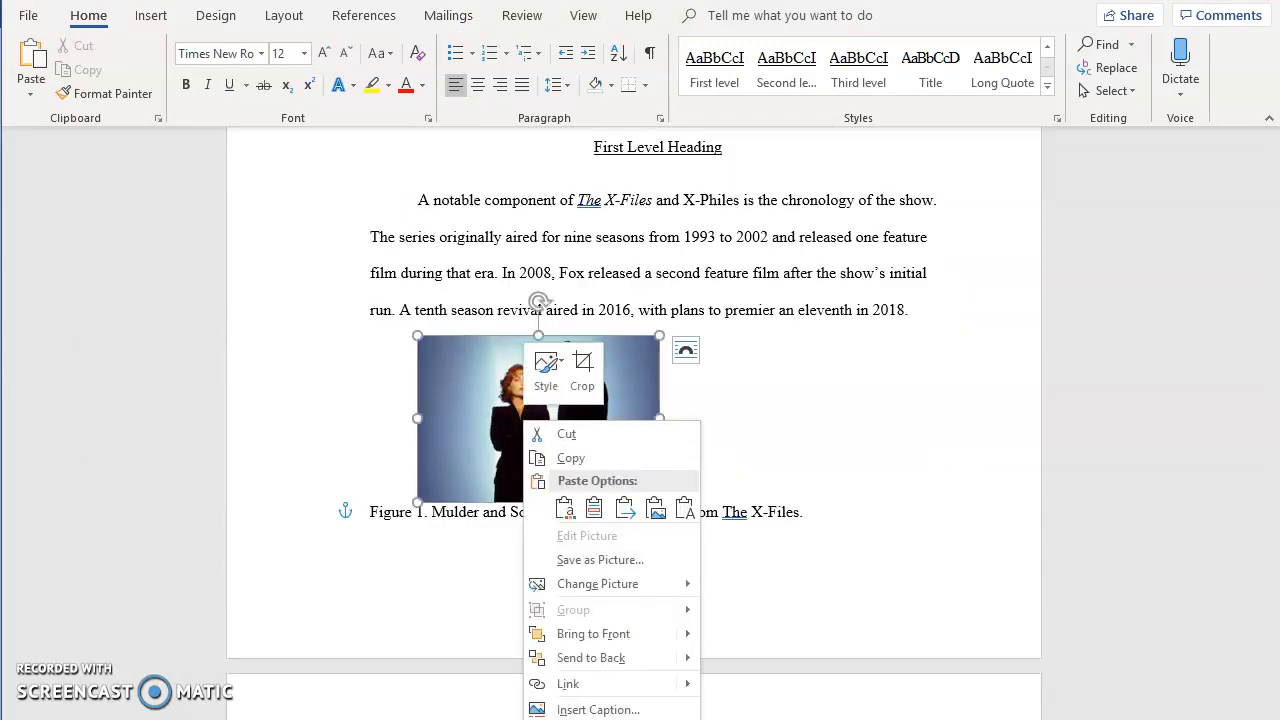
left_click(598, 719)
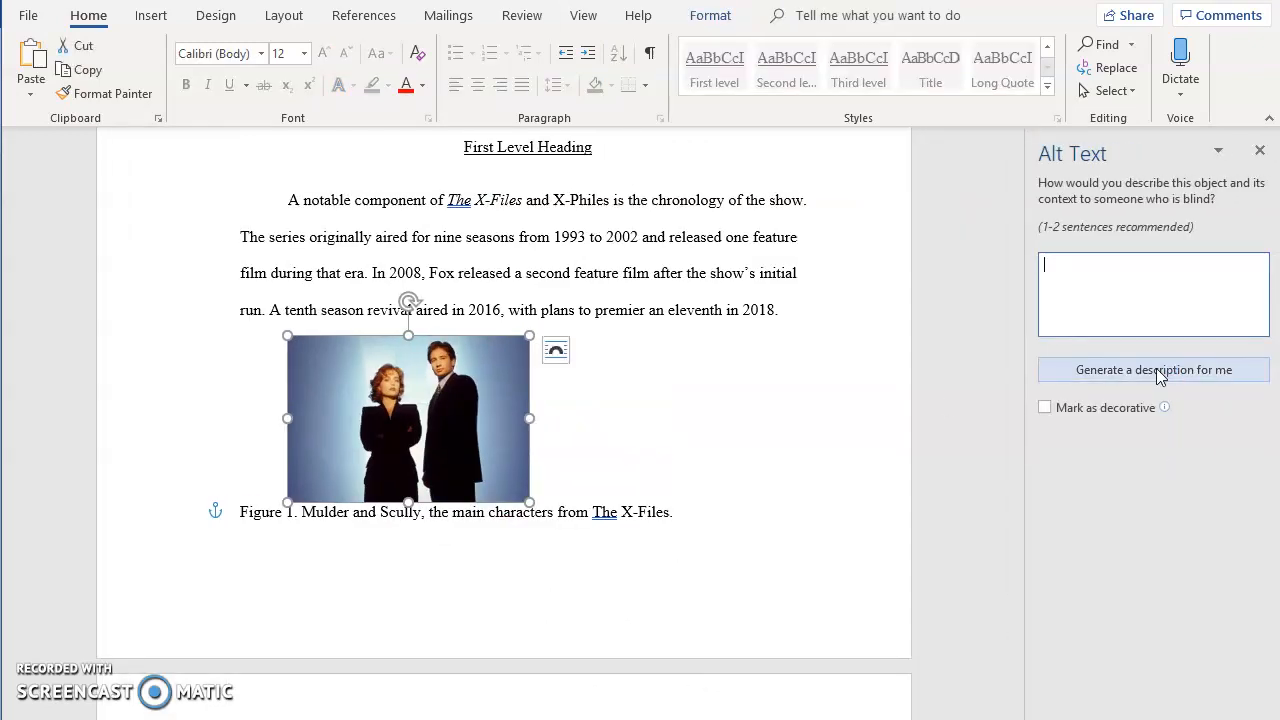
type("short description")
left_click(1262, 147)
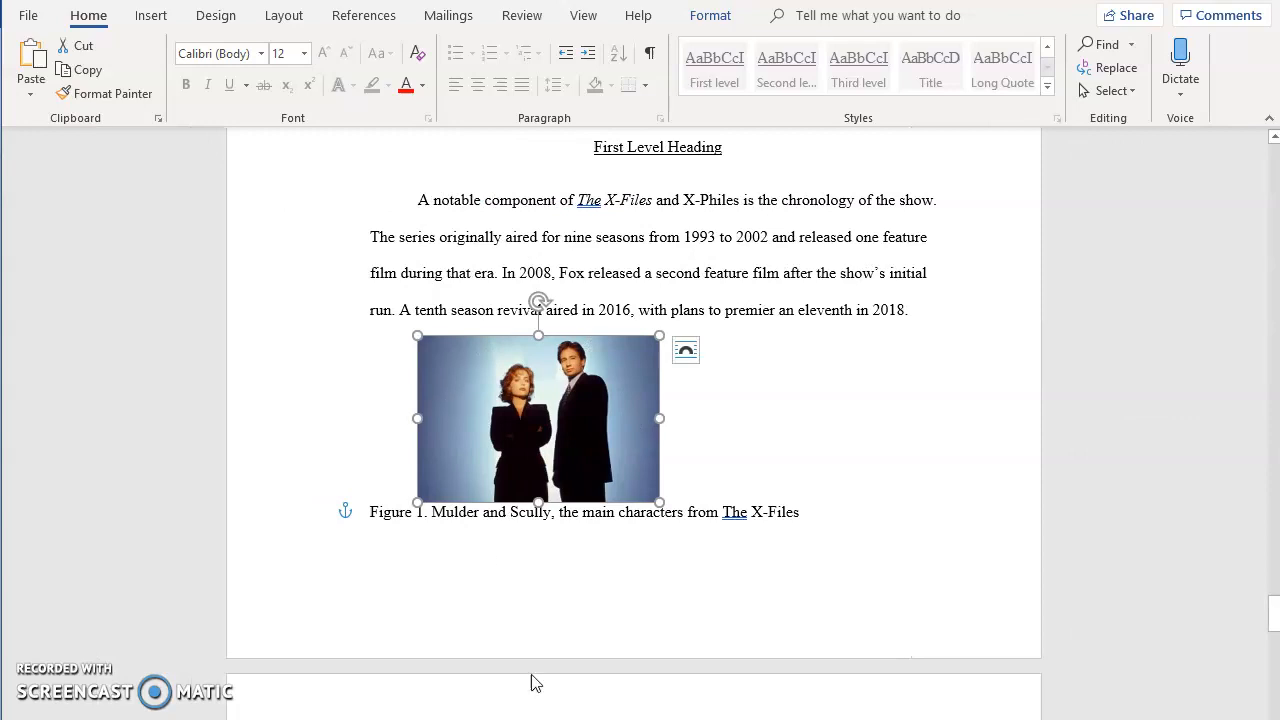
Open the document's File Info view and return from it.
left_click(472, 524)
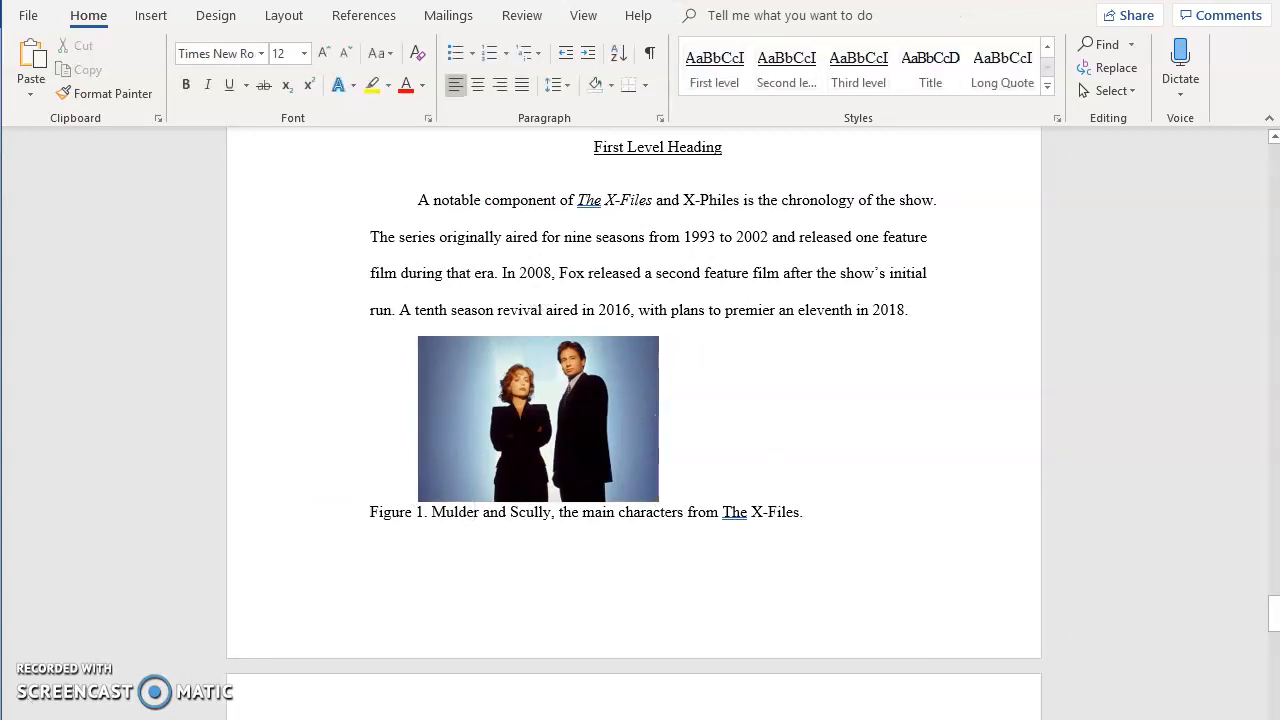
left_click(29, 17)
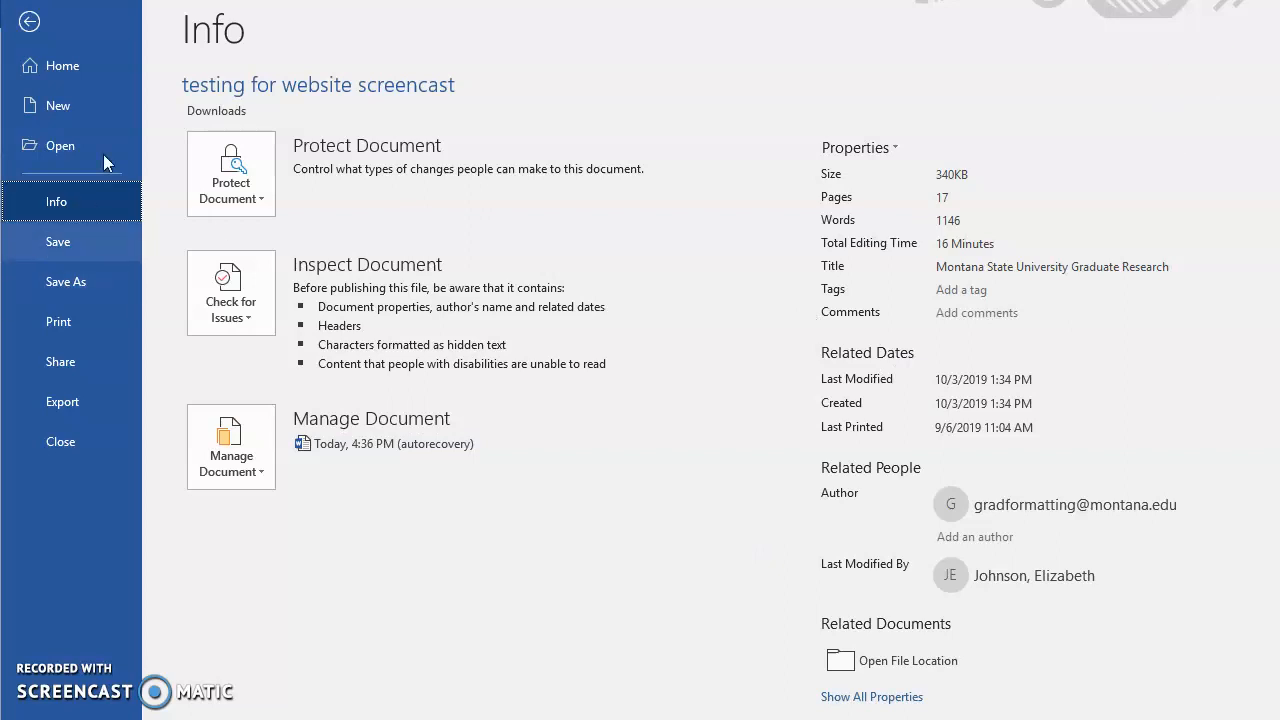
left_click(31, 36)
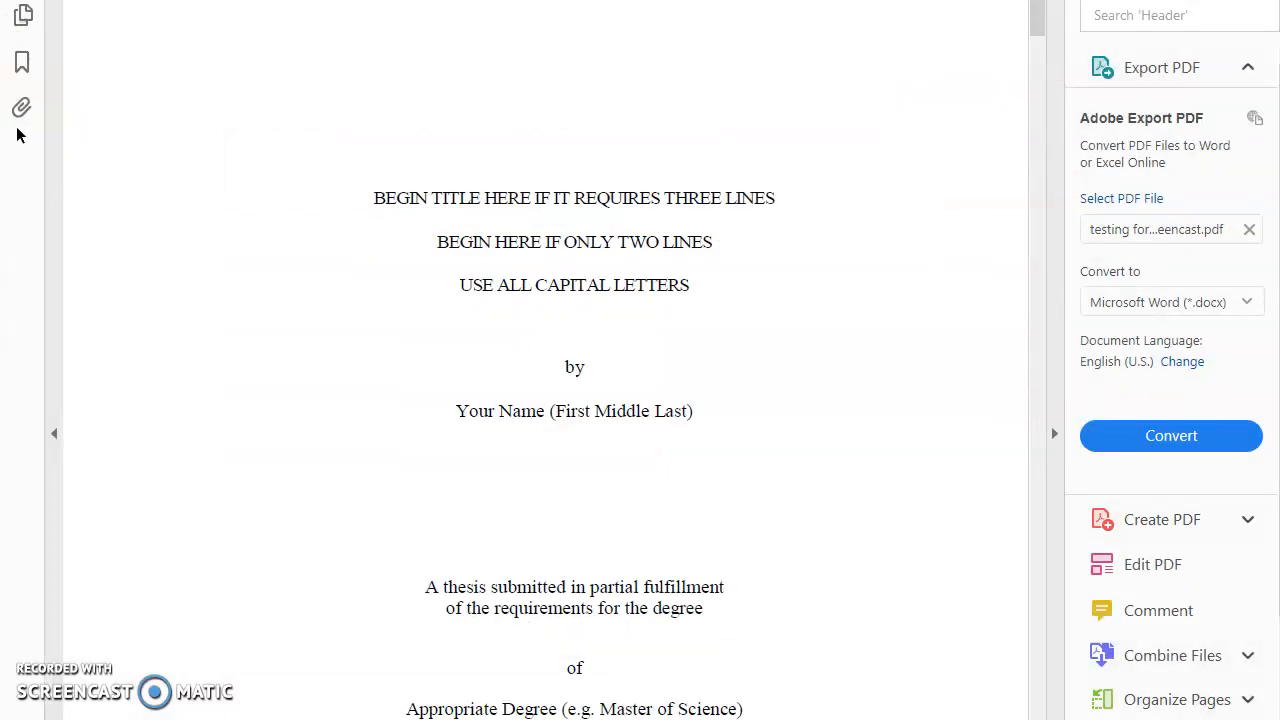
Open the exported PDF's Bookmarks panel and step through the front-matter and chapter bookmarks.
left_click(23, 62)
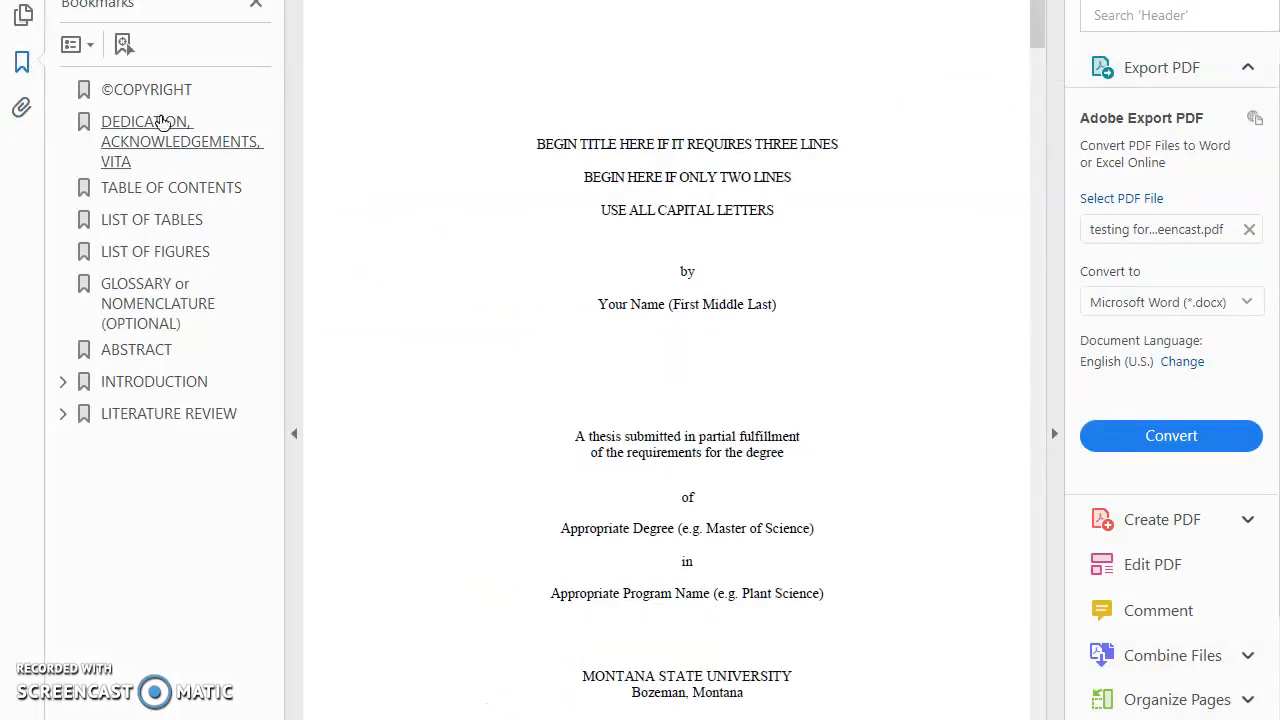
left_click(148, 92)
left_click(157, 168)
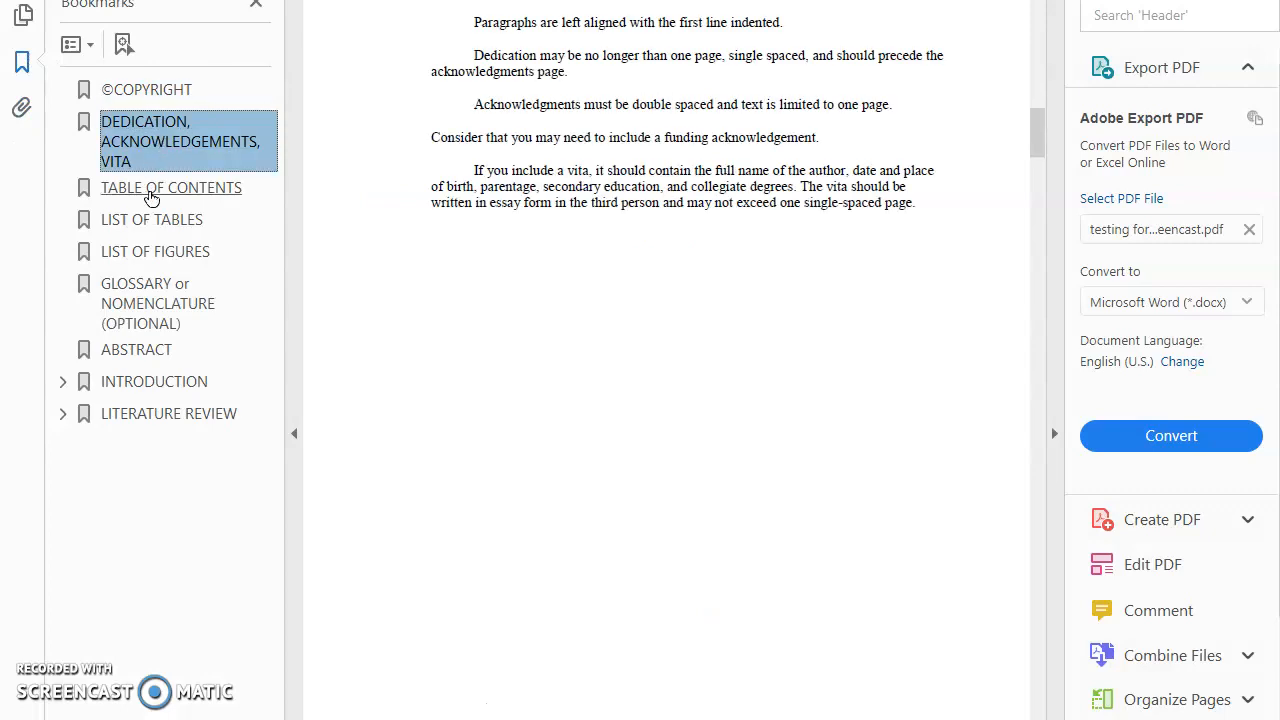
left_click(150, 190)
left_click(134, 221)
left_click(132, 254)
left_click(133, 289)
left_click(116, 354)
left_click(114, 384)
Expand the Introduction and Literature Review bookmarks to inspect their heading sub-bookmarks.
left_click(63, 382)
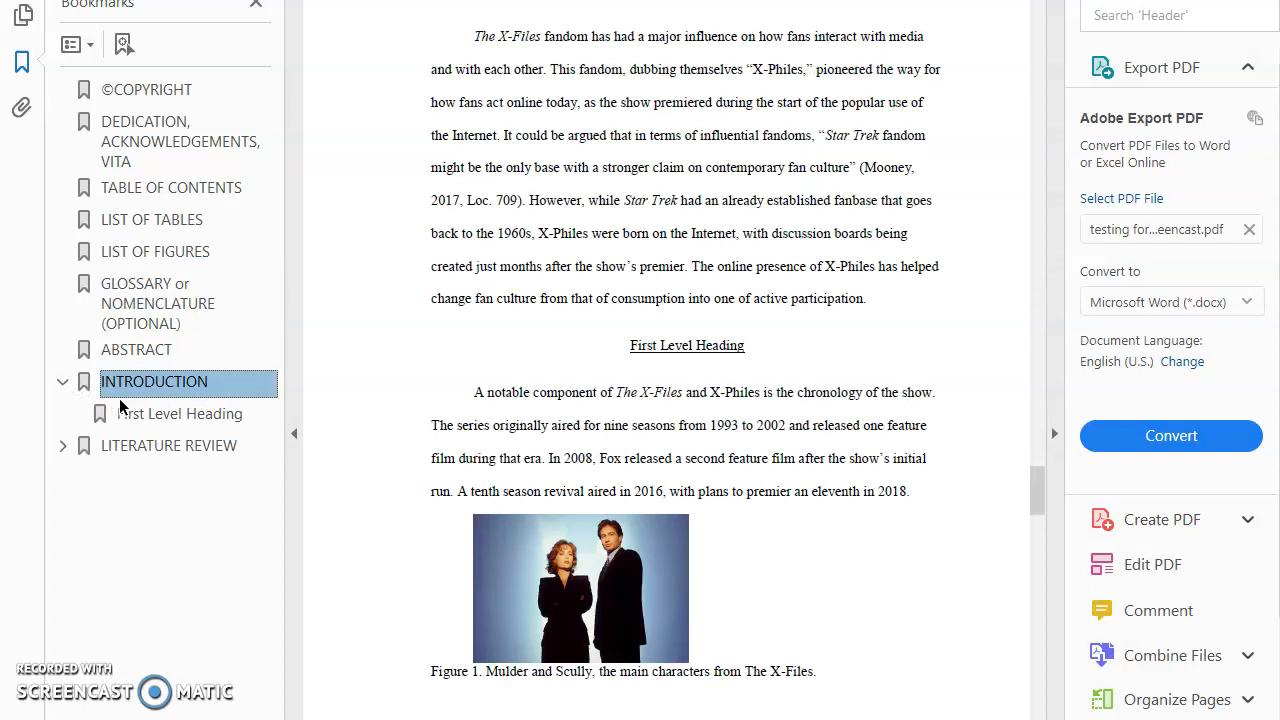
left_click(123, 412)
left_click(63, 446)
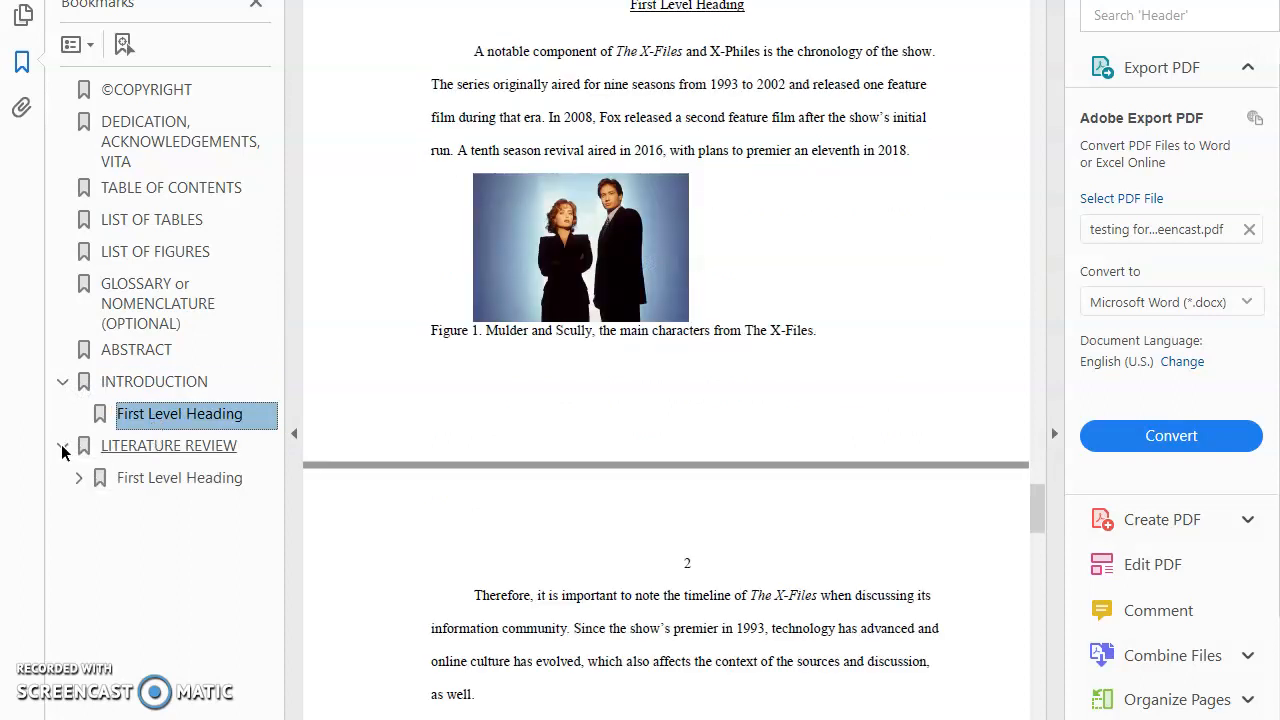
left_click(140, 478)
left_click(140, 446)
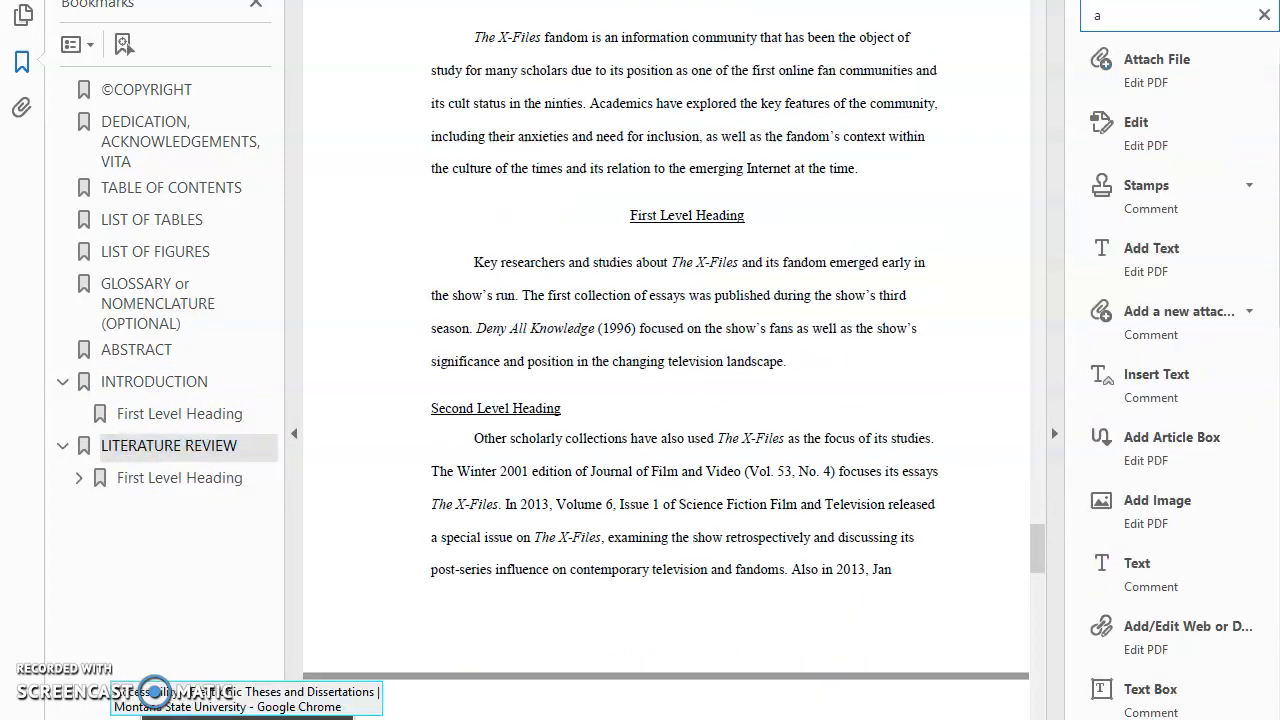
Switch to the browser, open the ETD Formatting FAQ page and toggle its General Formatting Questions section.
left_click(248, 717)
scroll(228, 180, "up", 3)
scroll(210, 138, "up", 2)
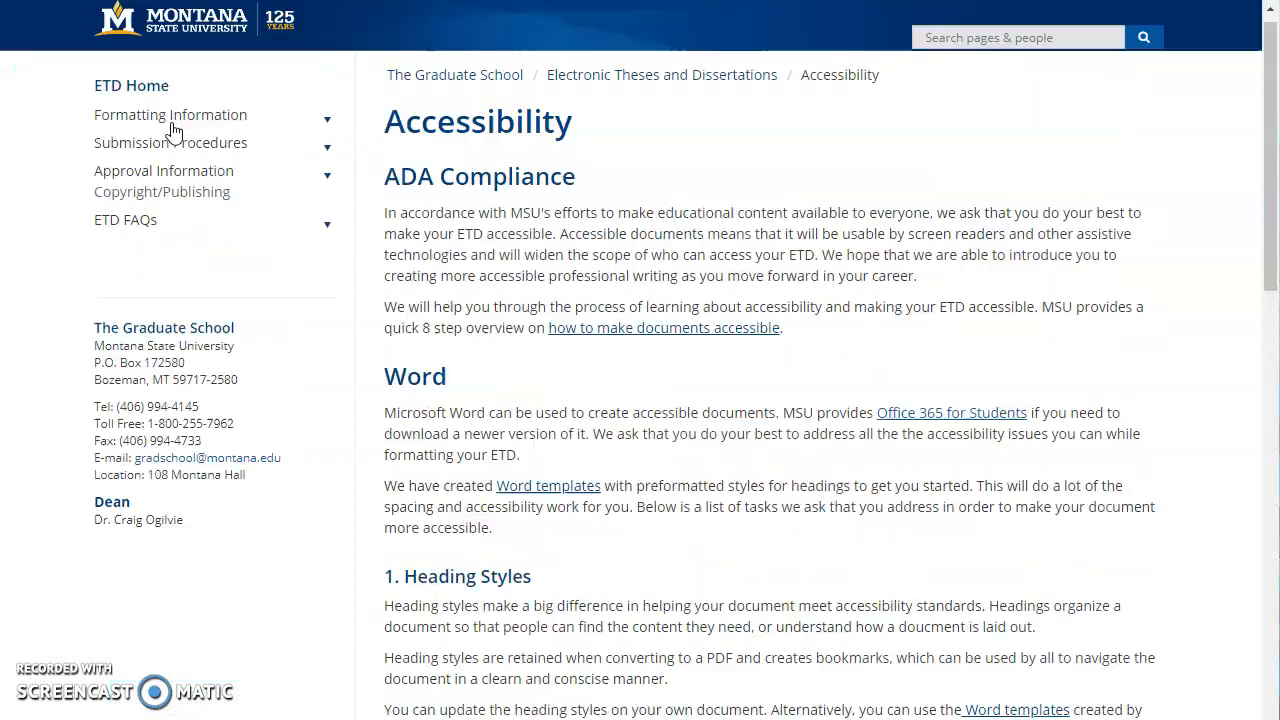
left_click(105, 235)
left_click(137, 265)
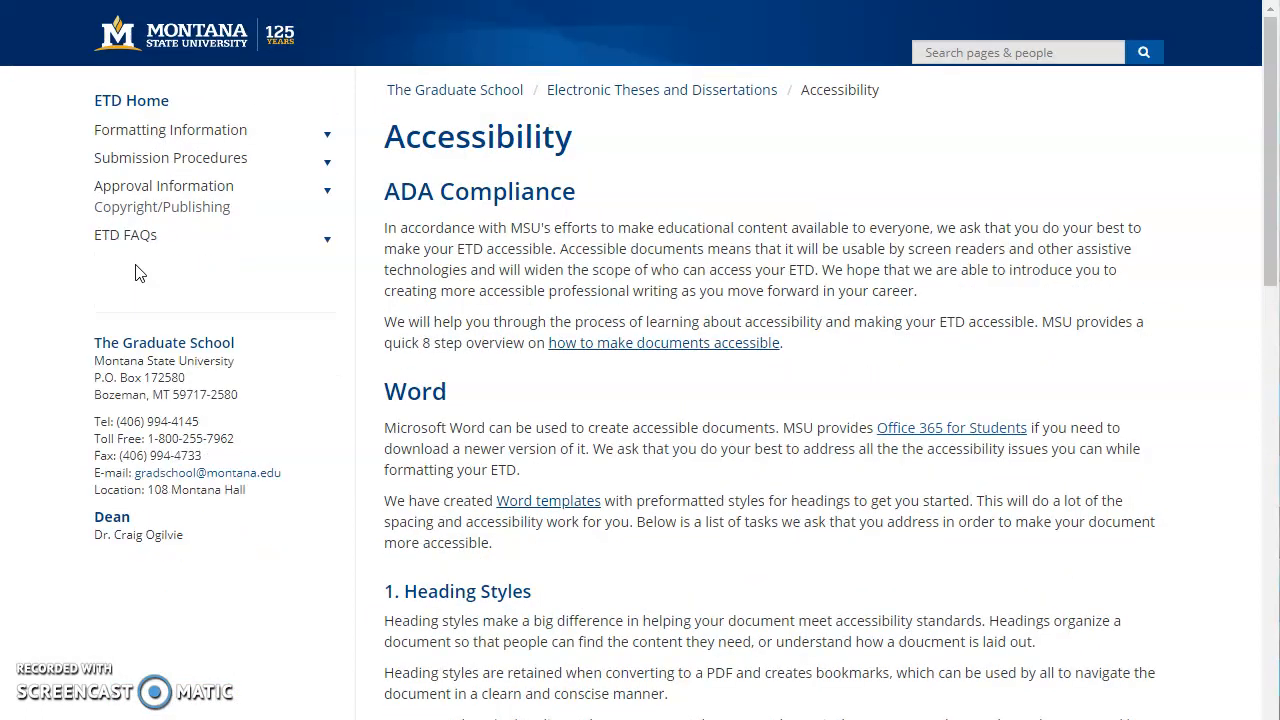
left_click(450, 306)
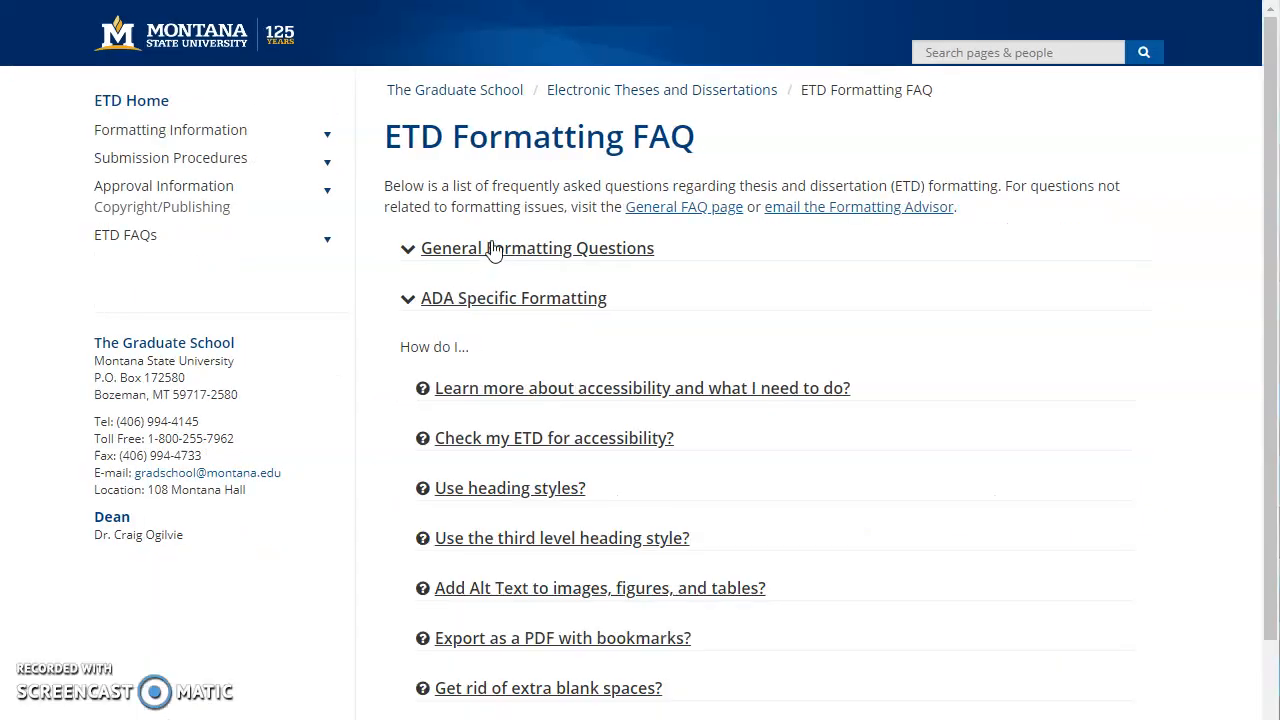
left_click(481, 250)
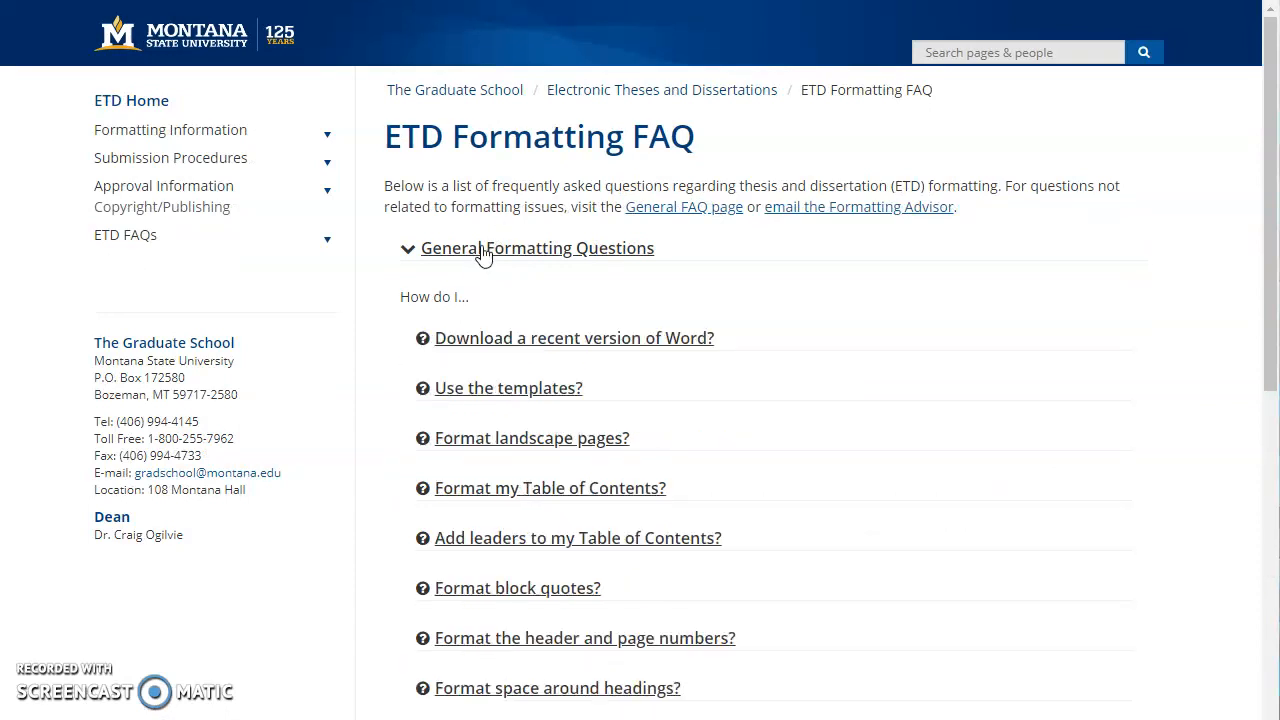
left_click(483, 250)
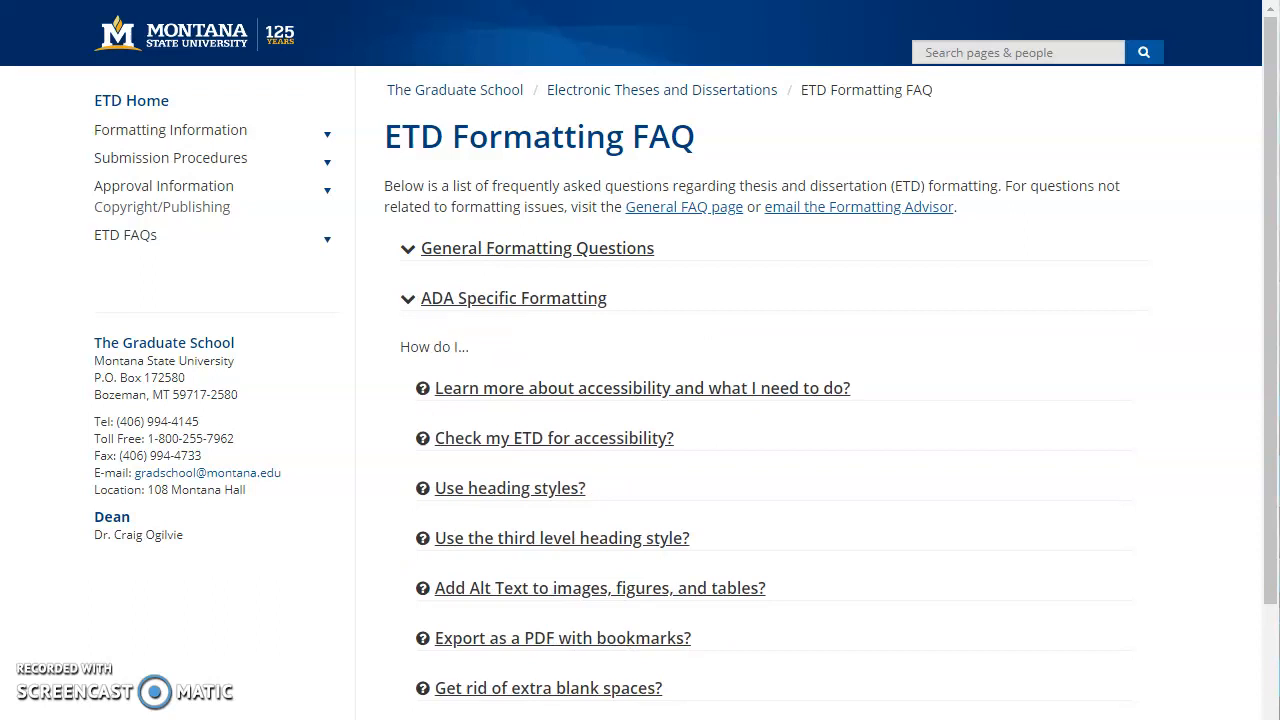
Return to ETD Home and open the Accessibility page under Formatting Guides.
left_click(112, 104)
mouse_move(138, 246)
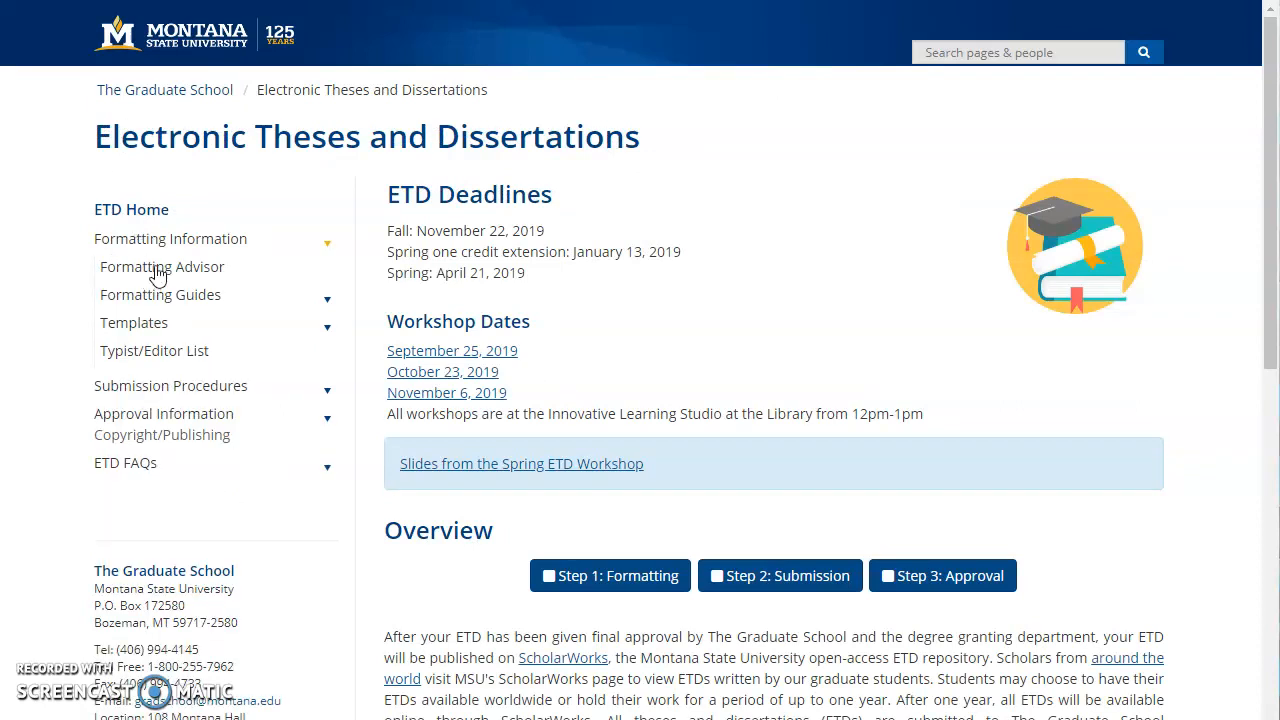
mouse_move(147, 303)
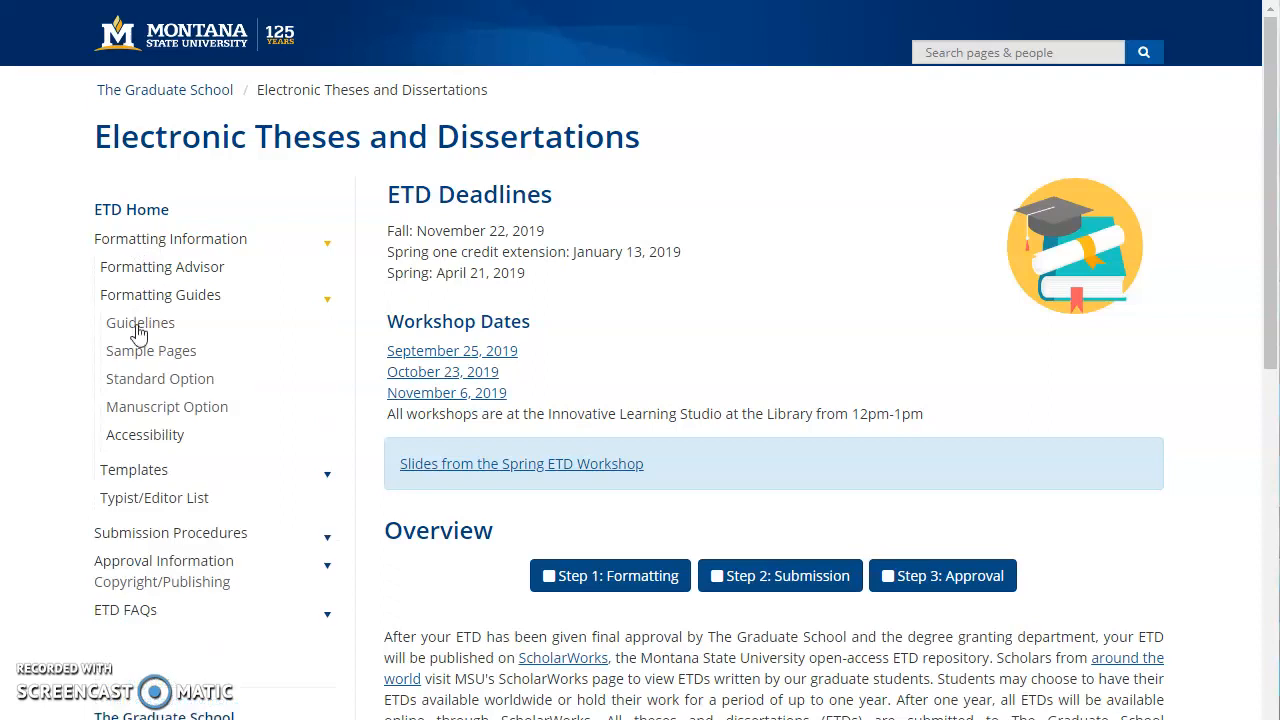
left_click(131, 434)
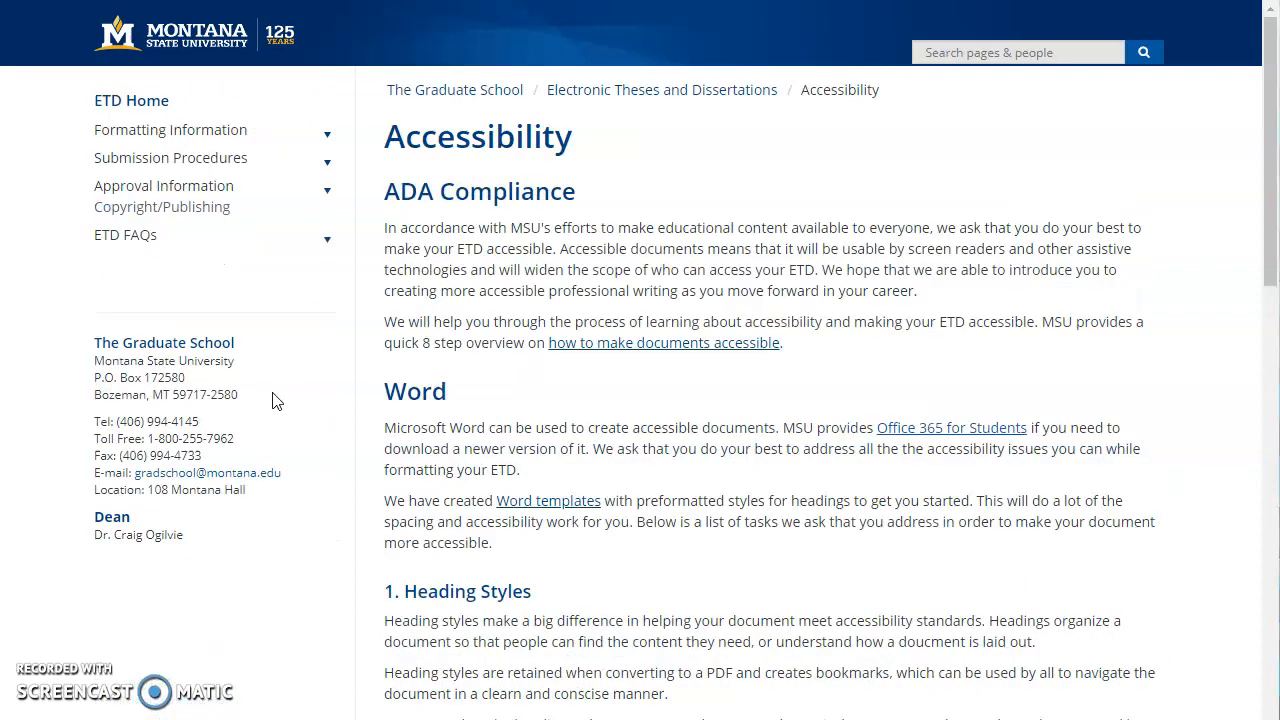